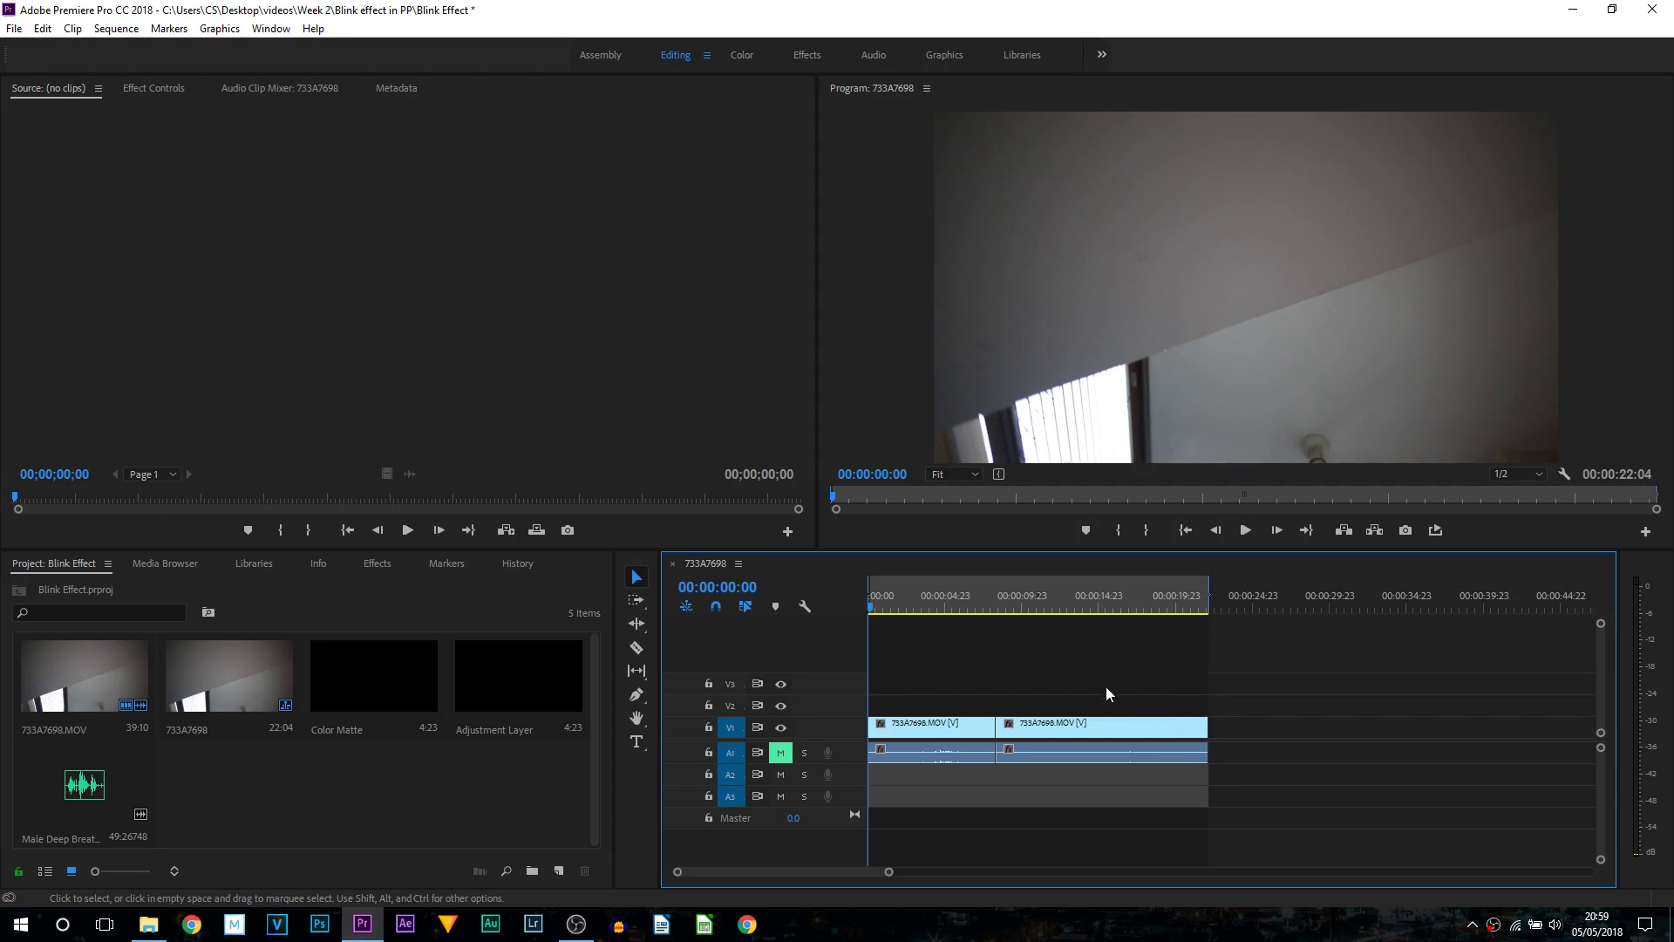
# Preview the sequence, then stop and return to the start.
pyautogui.click(1247, 529)
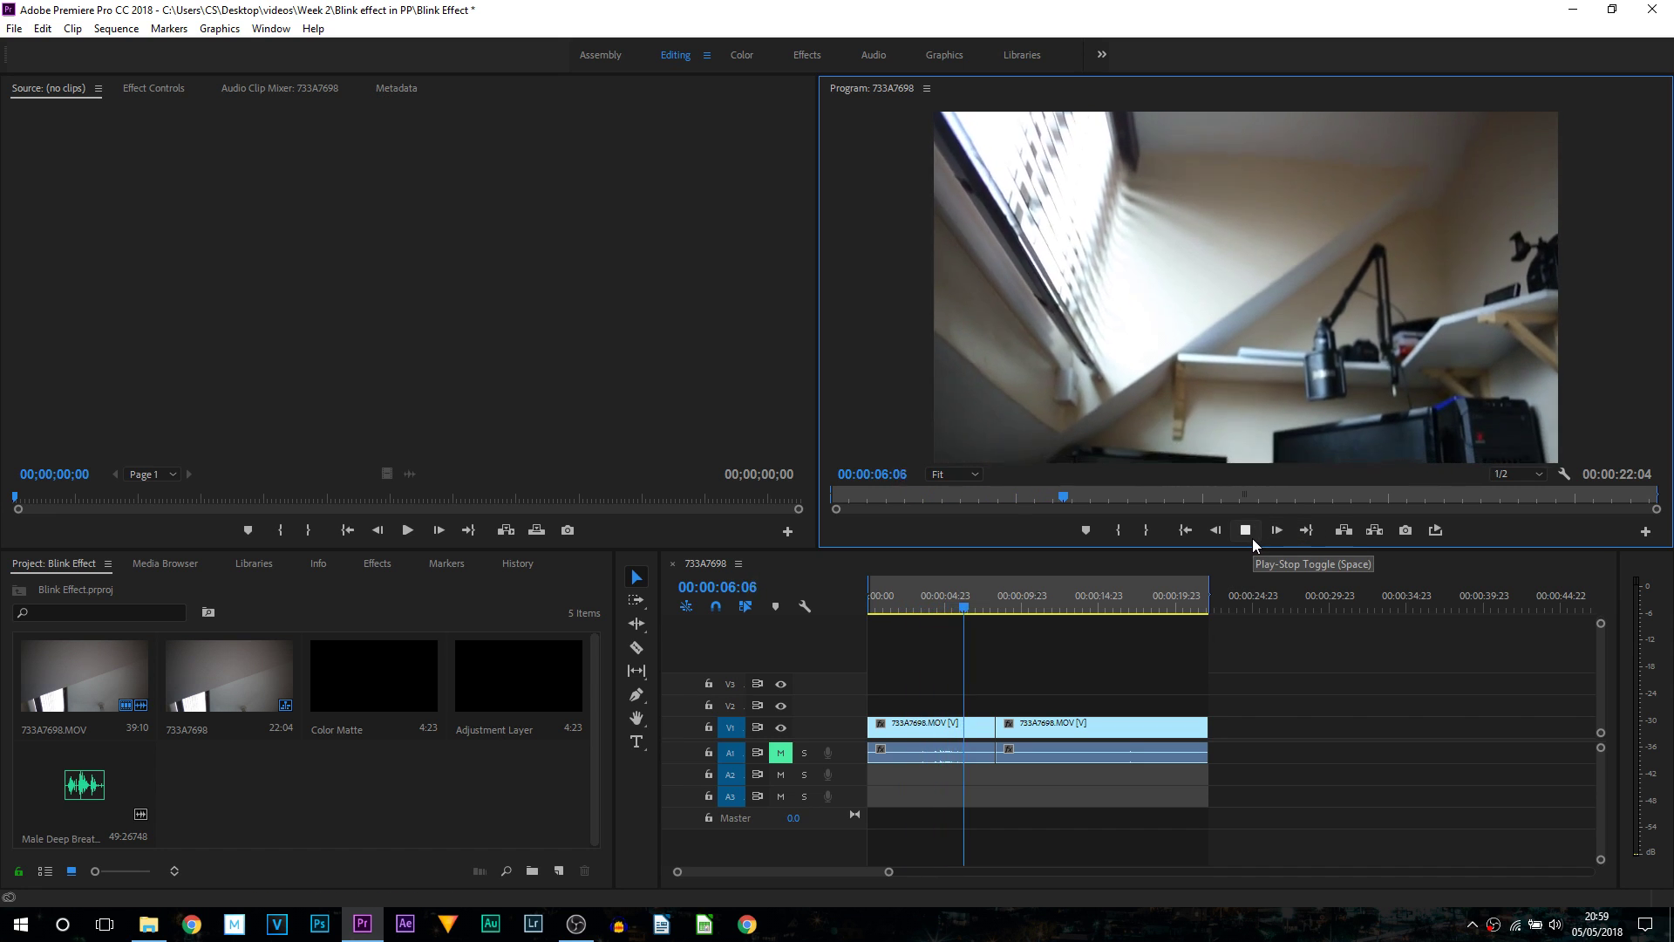
pyautogui.click(875, 546)
pyautogui.press('Home')
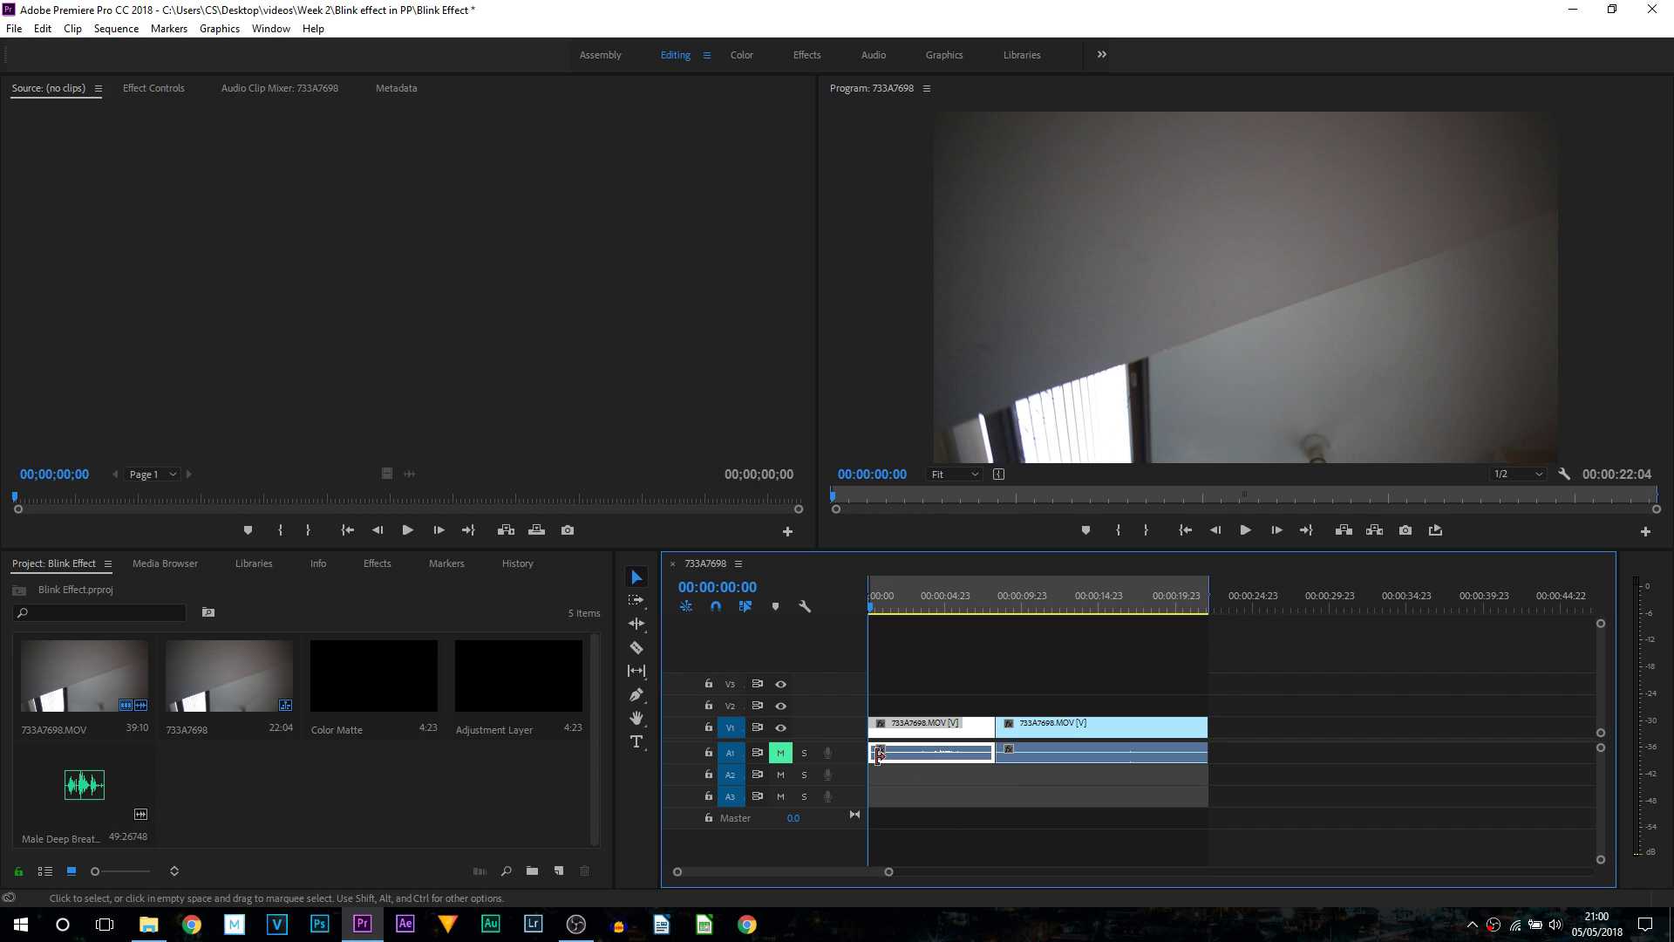
# Apply the default Cross Dissolve at the first clip's in point on V1 and A1.
pyautogui.click(873, 726)
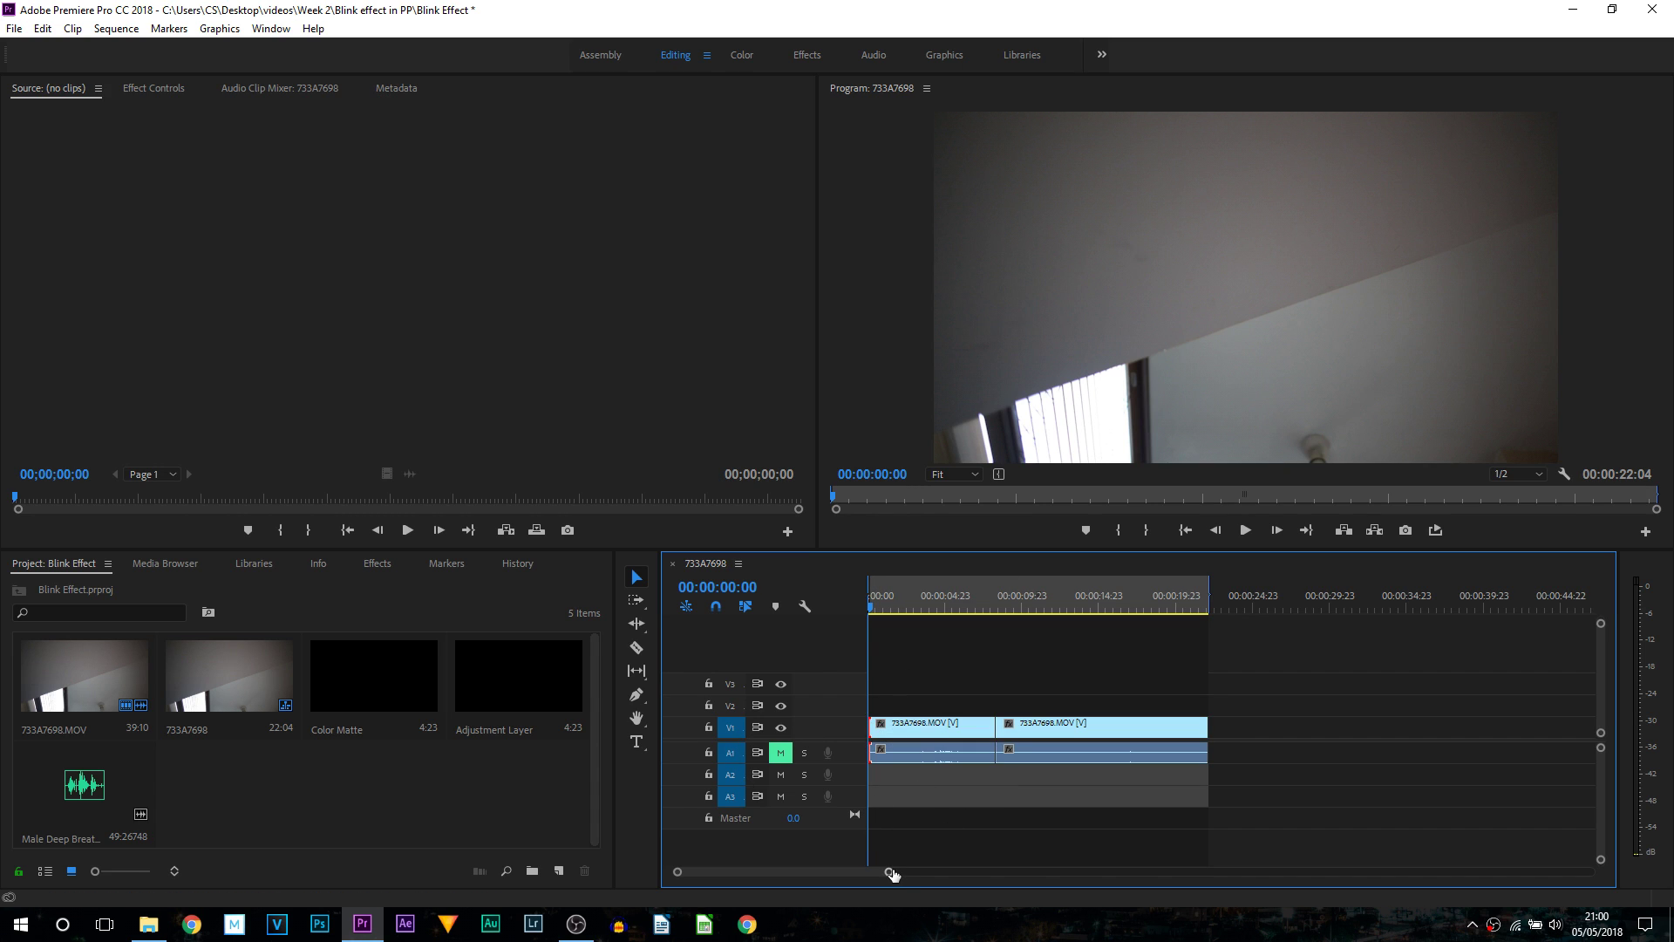
pyautogui.moveTo(890, 875); pyautogui.dragTo(874, 876)
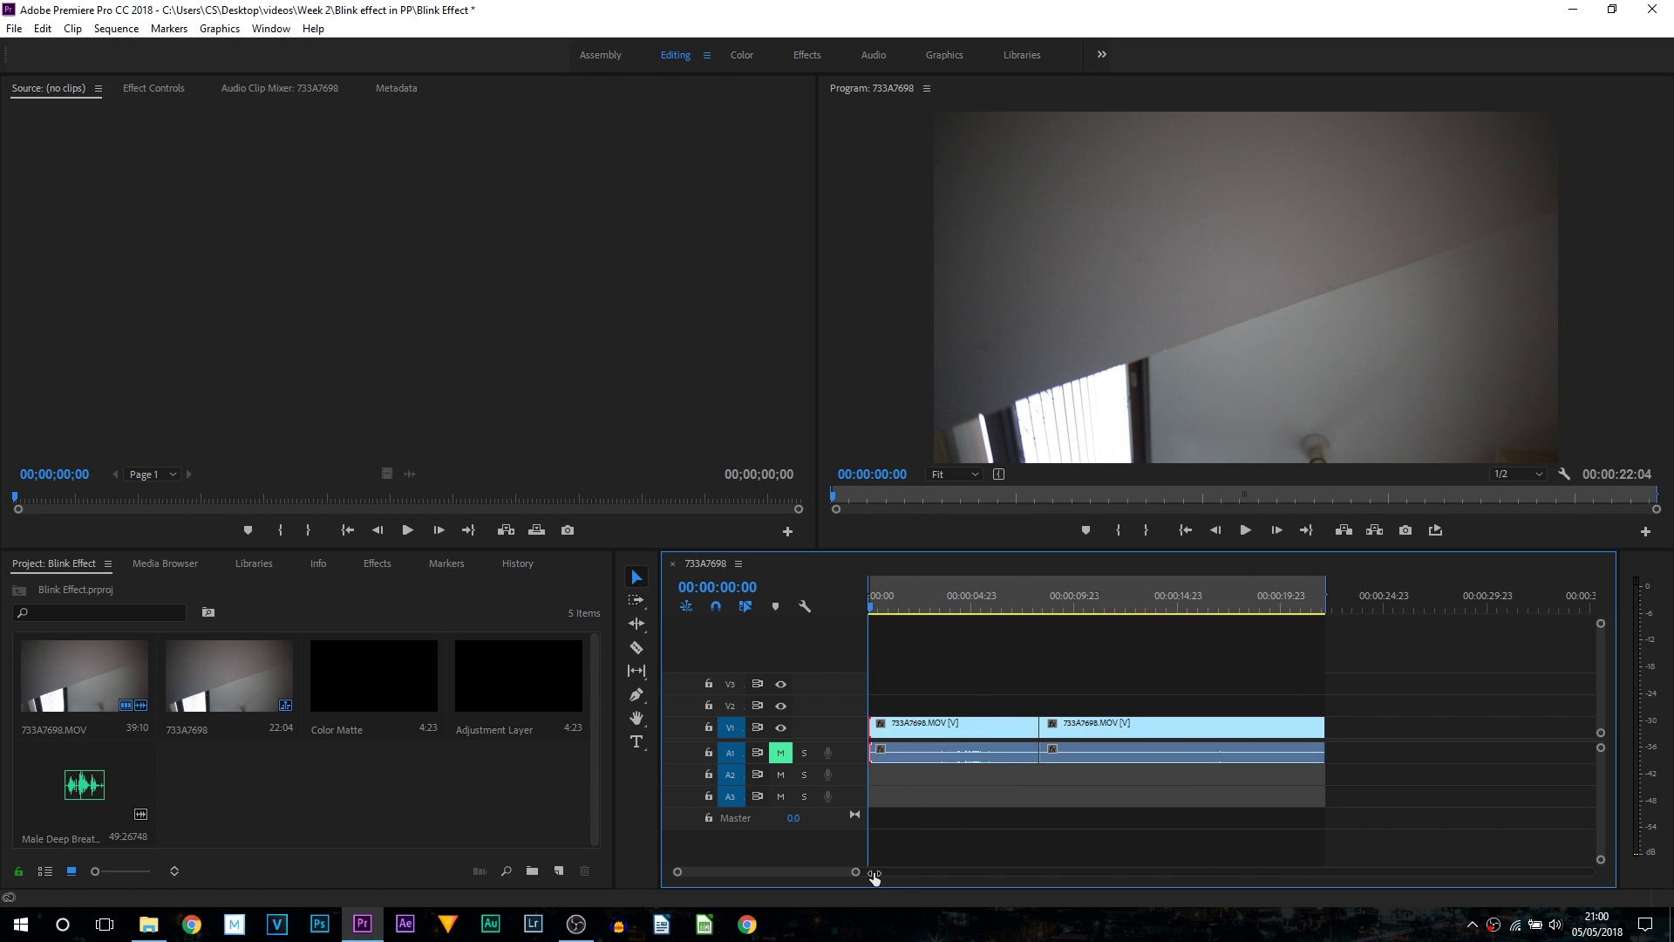
pyautogui.rightClick(873, 726)
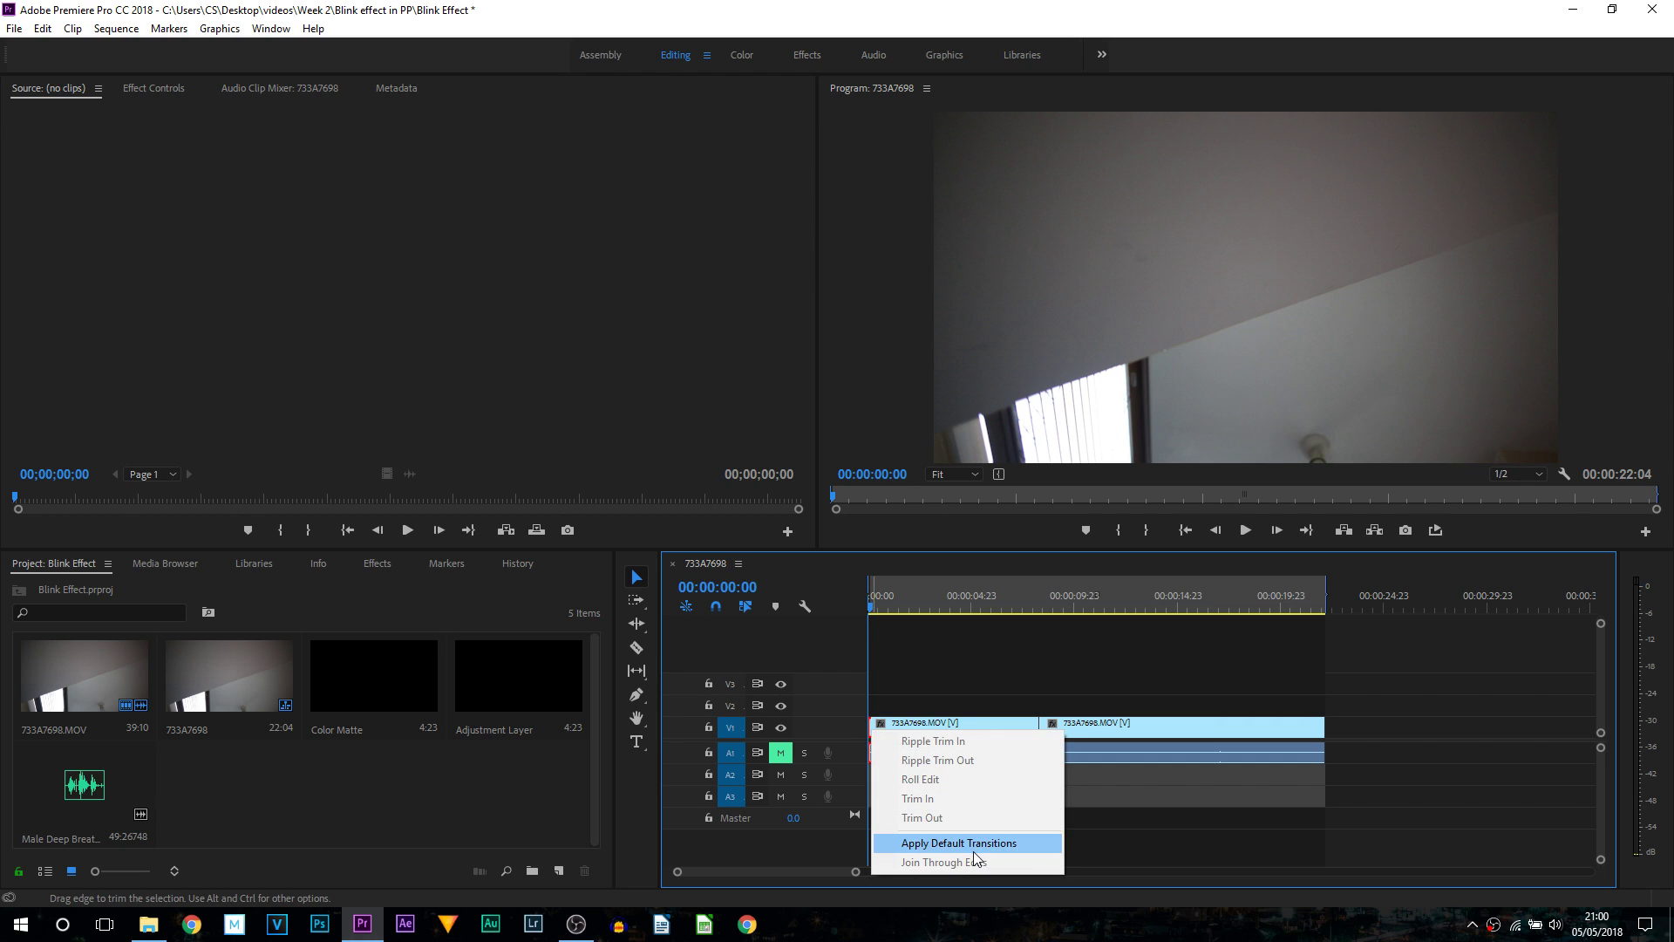
pyautogui.click(980, 844)
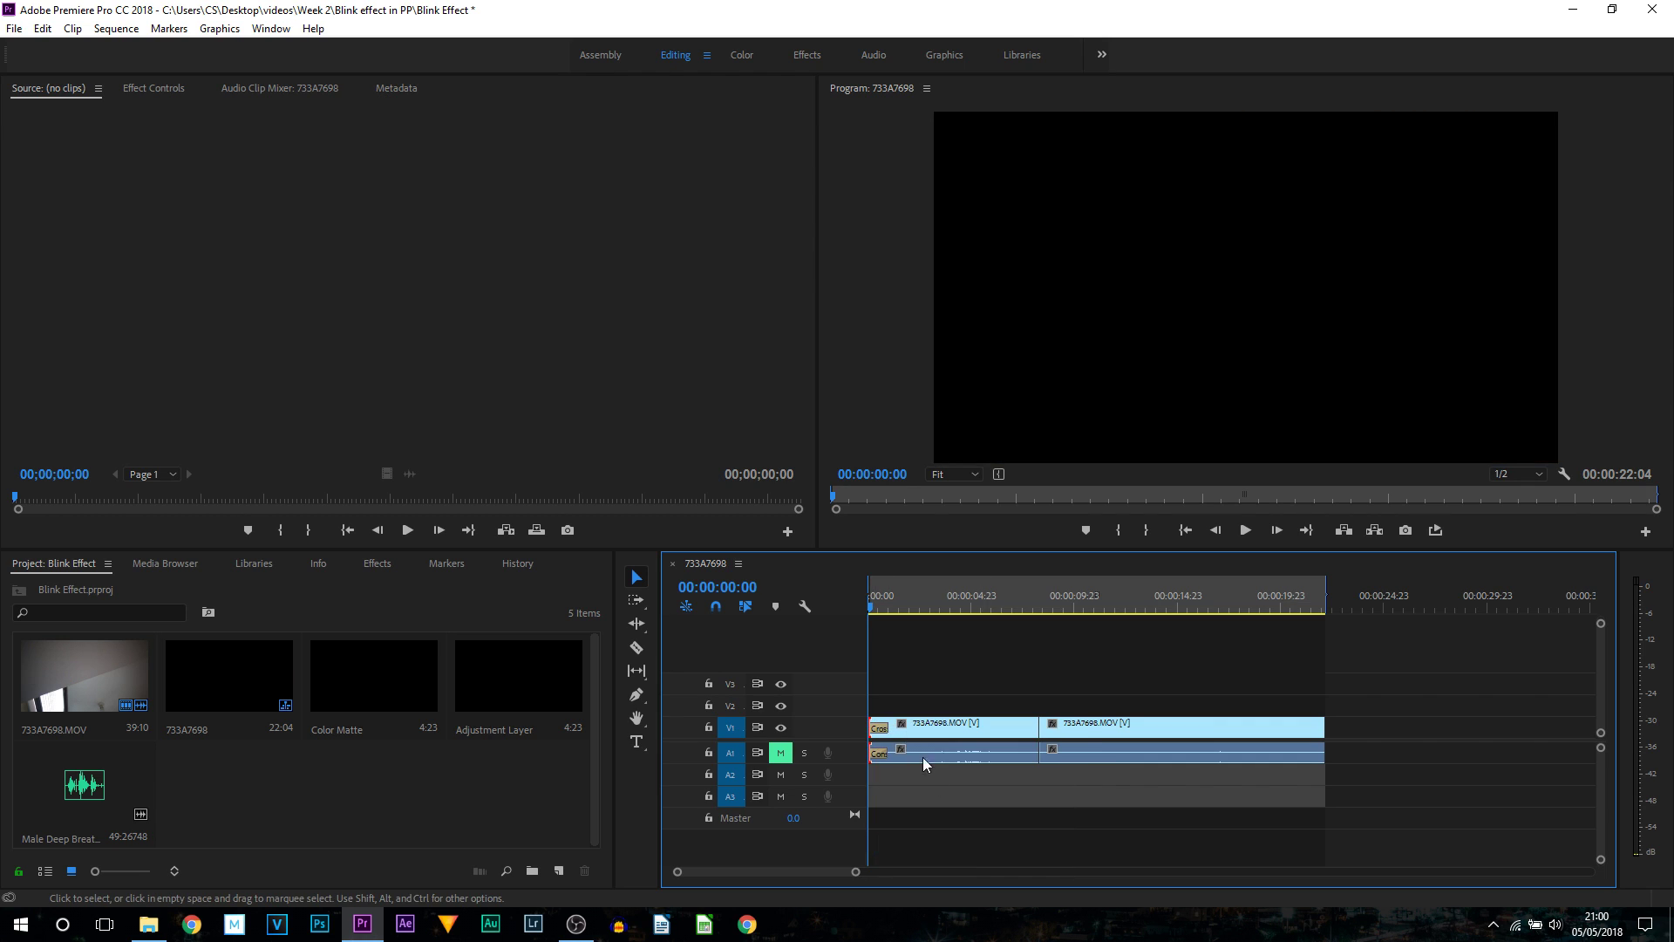
# Preview the new fade-in and scrub the playhead back to 0.
pyautogui.click(1254, 530)
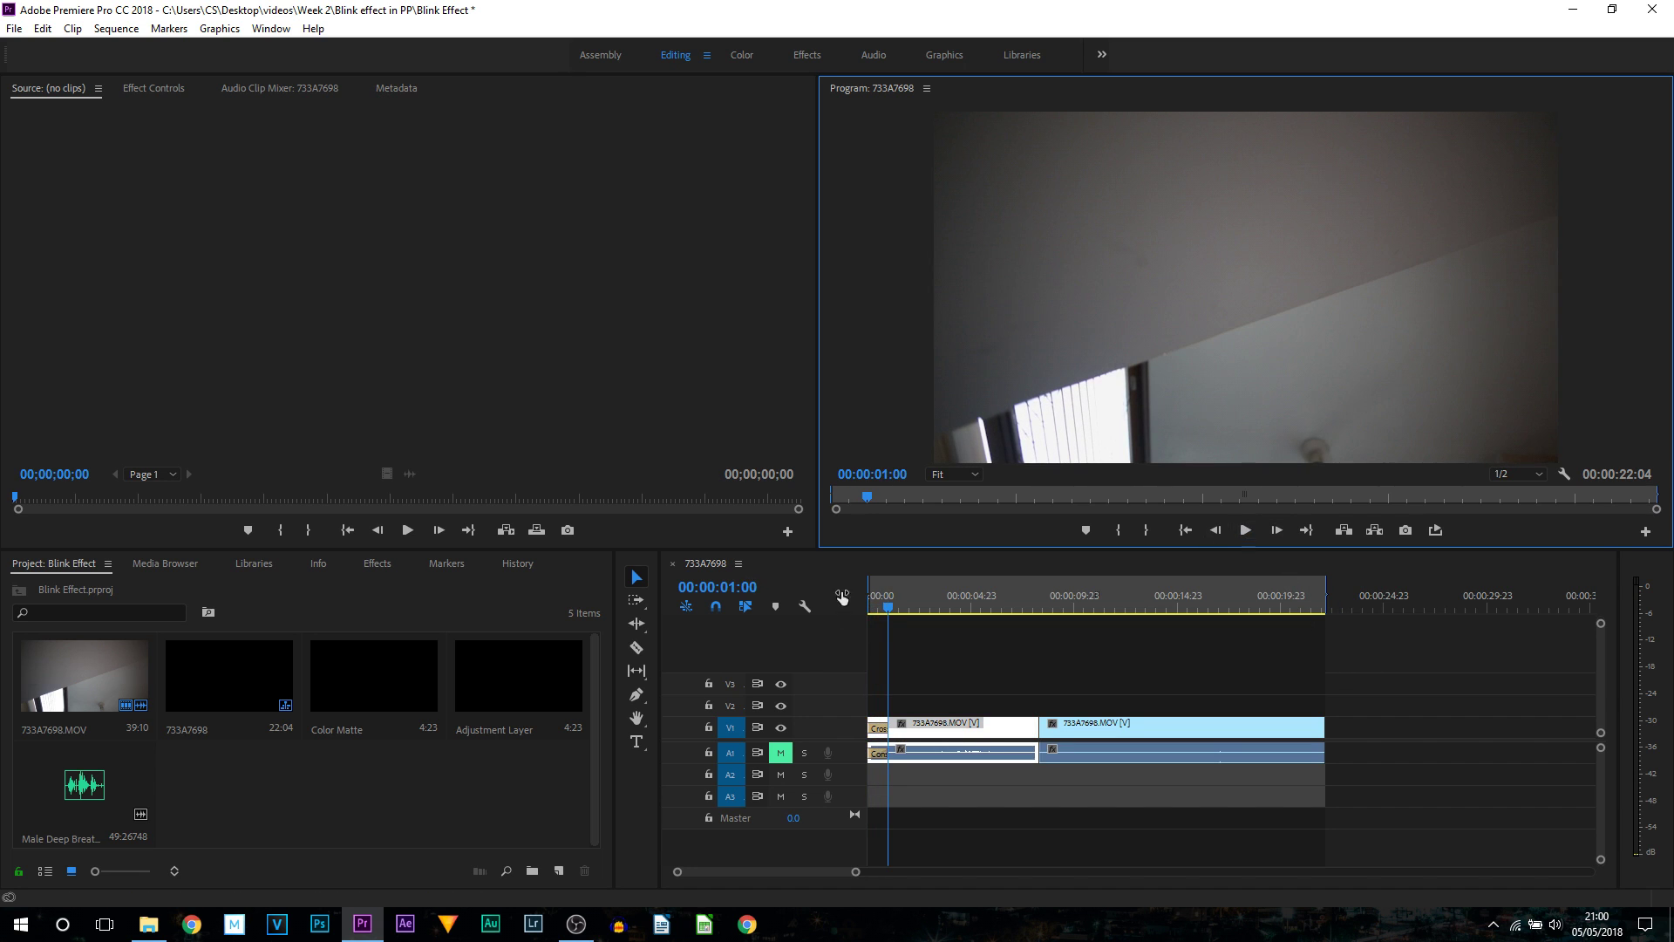
pyautogui.moveTo(920, 613); pyautogui.dragTo(802, 604)
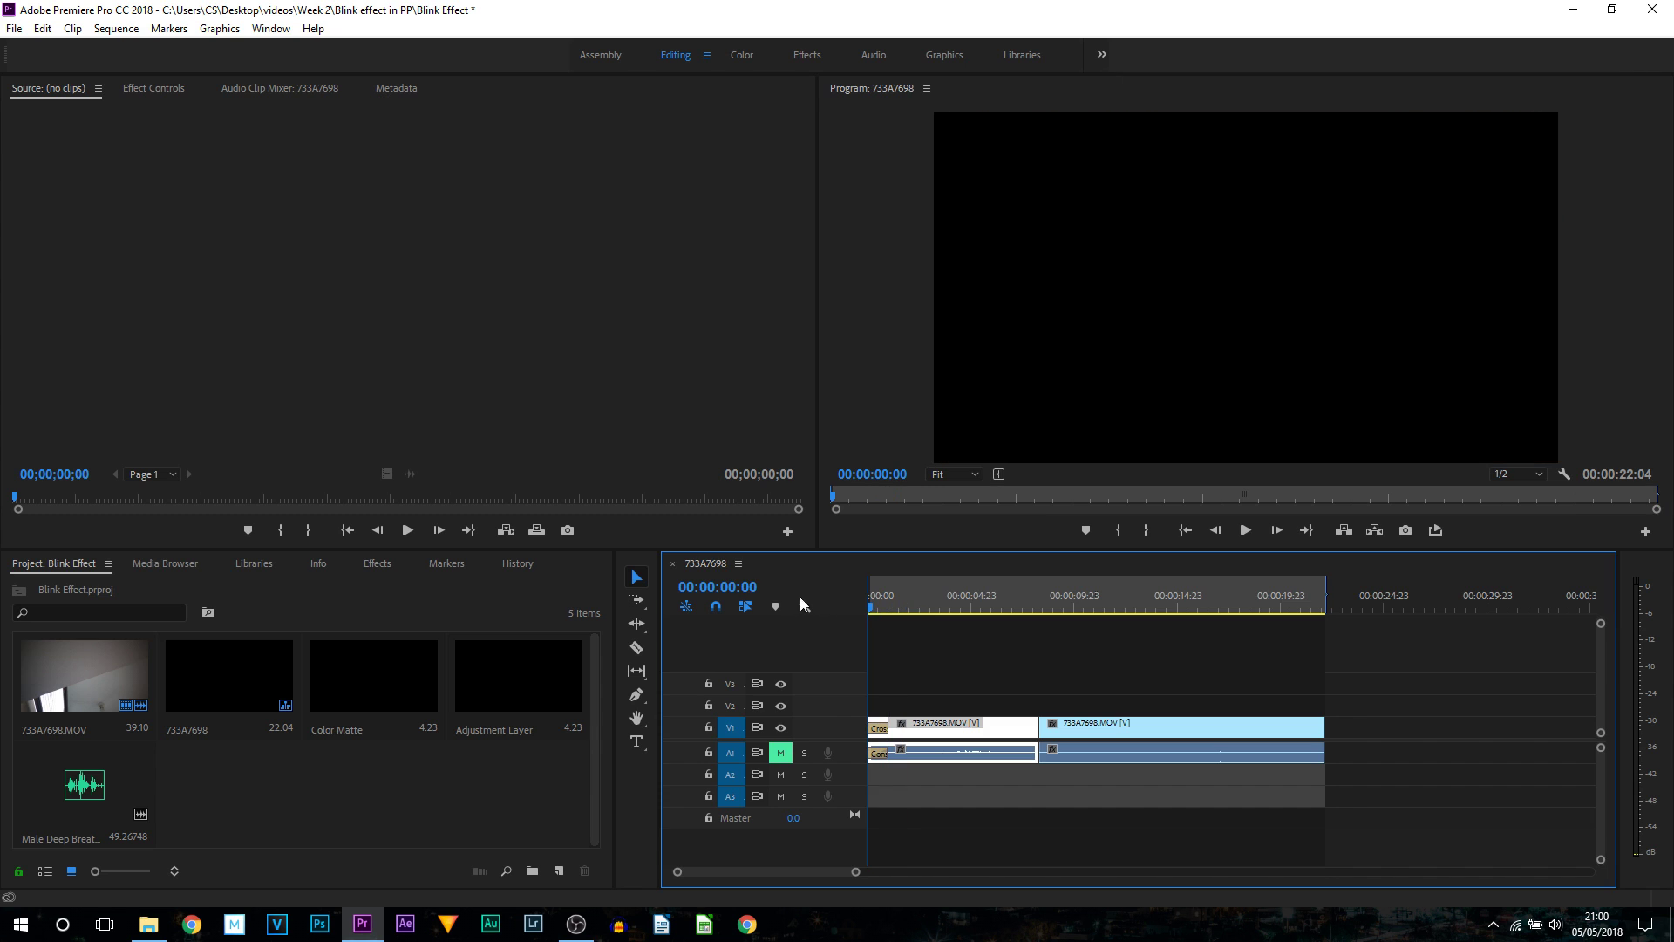
pyautogui.moveTo(914, 602); pyautogui.dragTo(849, 609)
# Create a default Black Video item and place it on V2 near 1 second.
pyautogui.rightClick(437, 785)
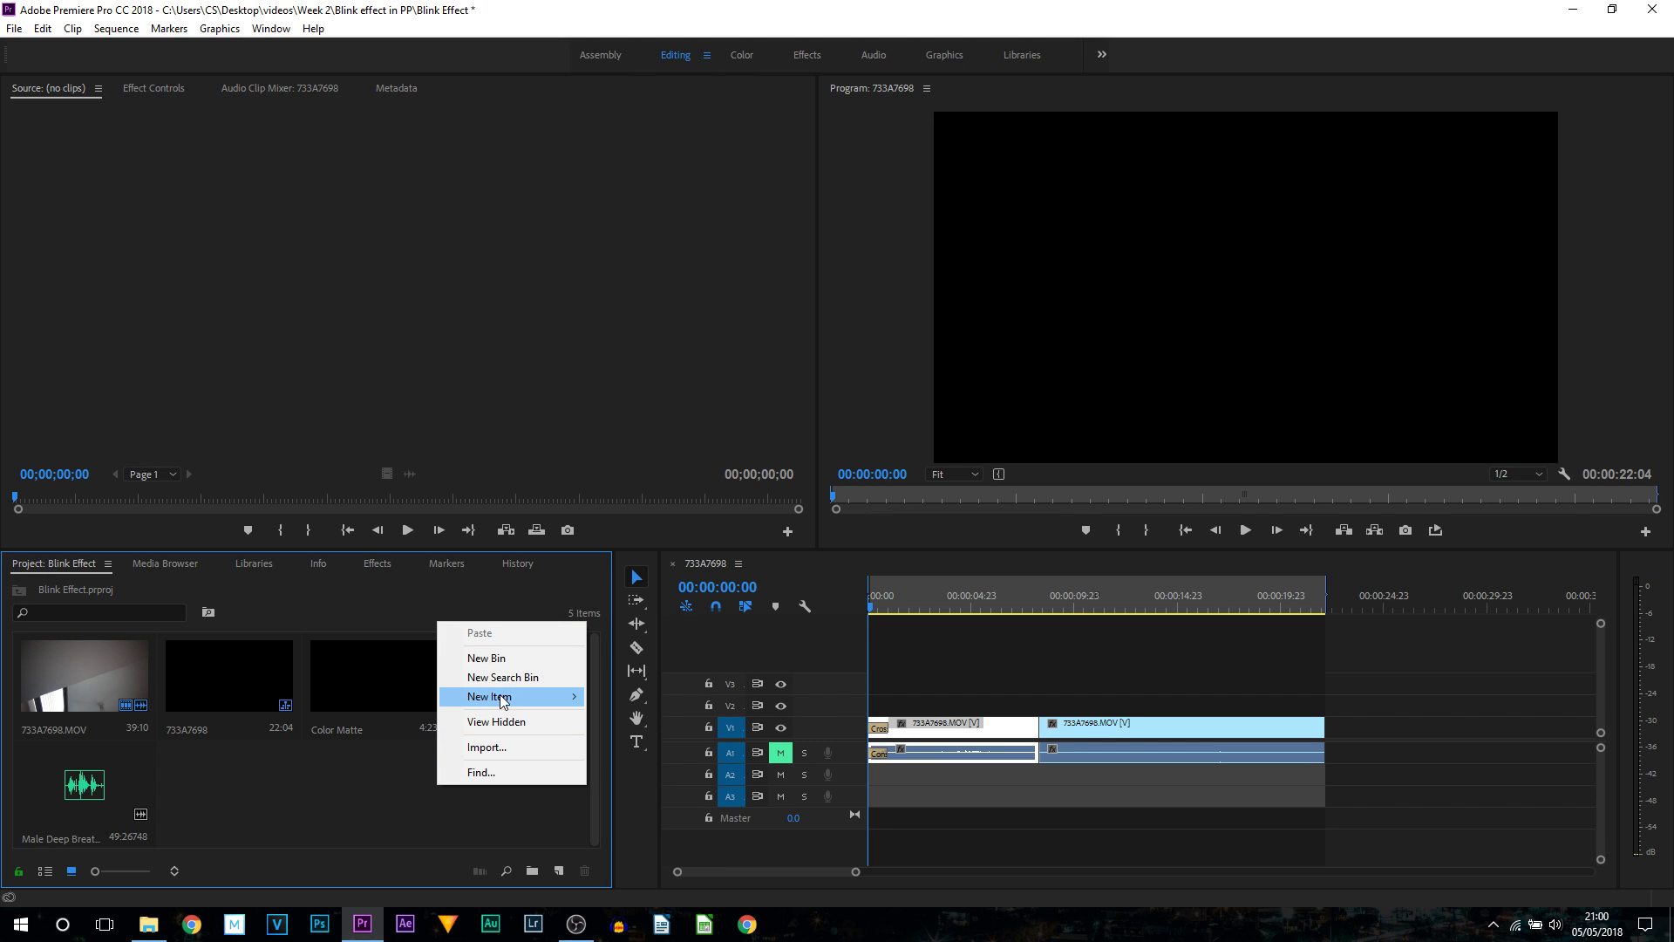
pyautogui.moveTo(526, 698)
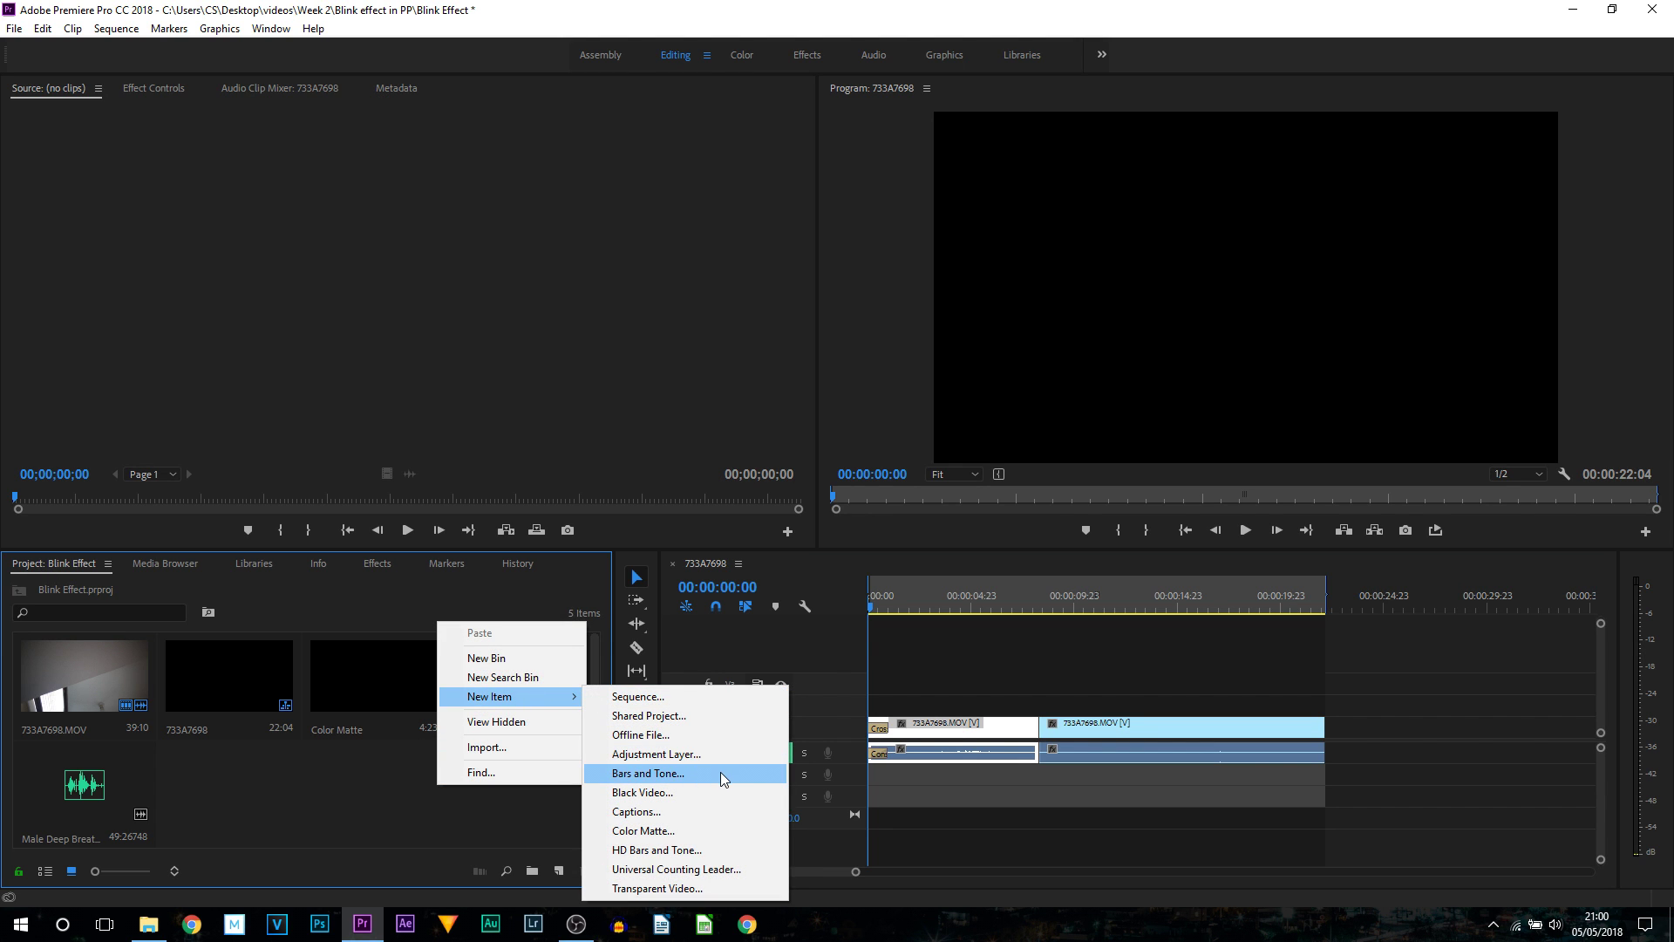
pyautogui.click(706, 802)
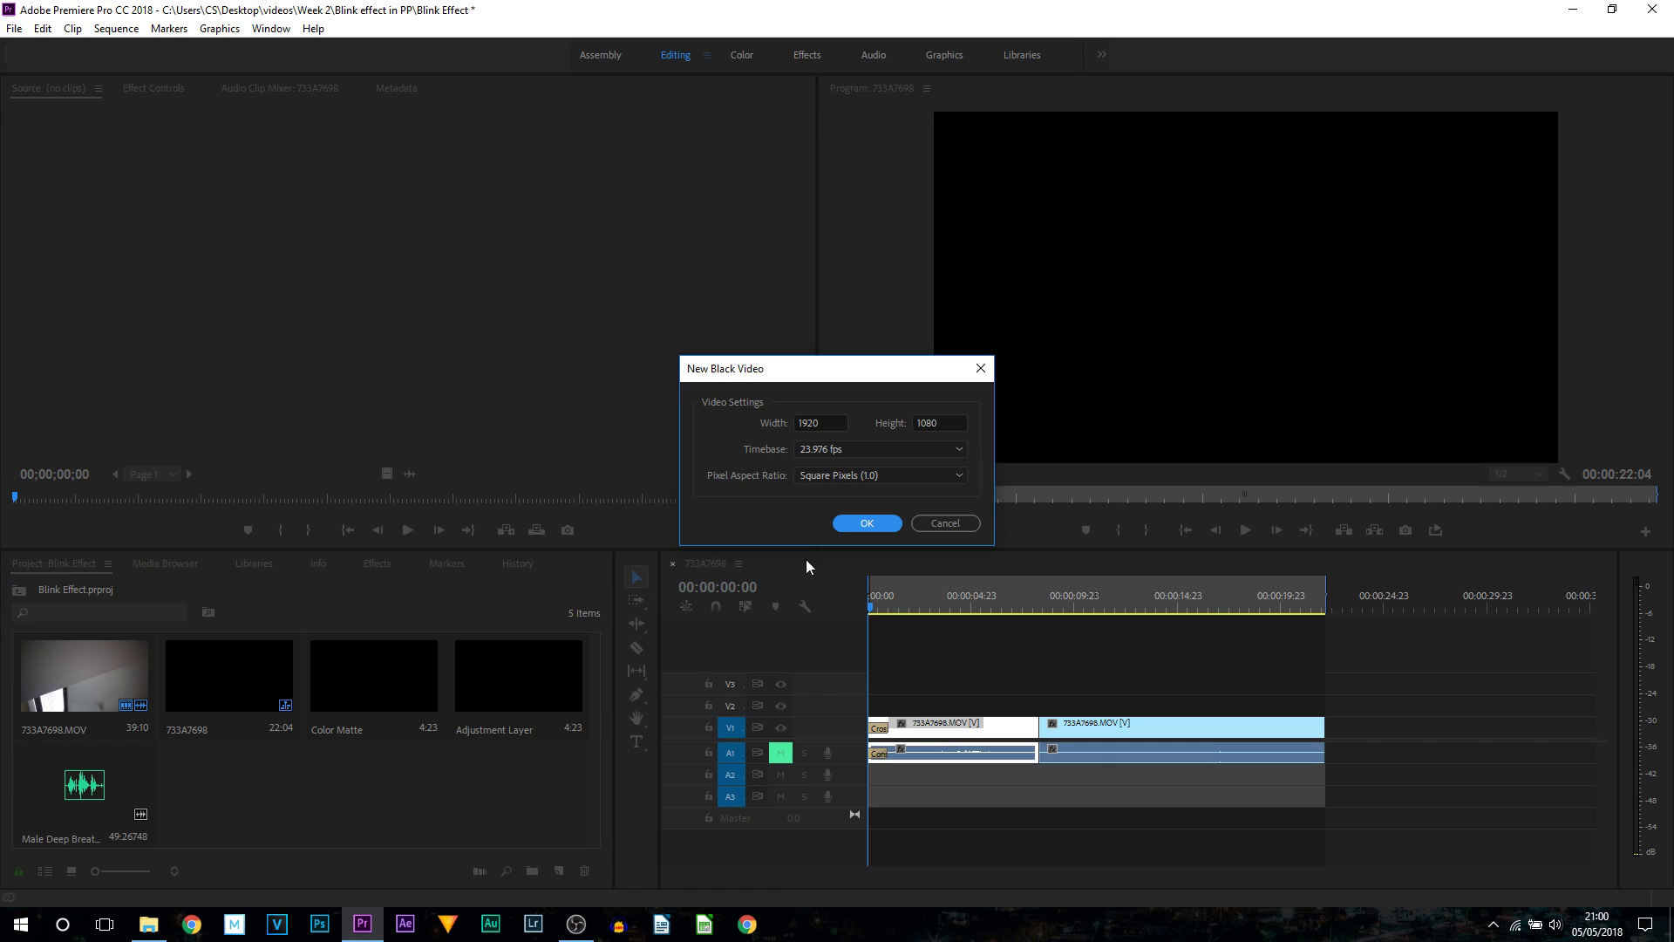
pyautogui.click(880, 523)
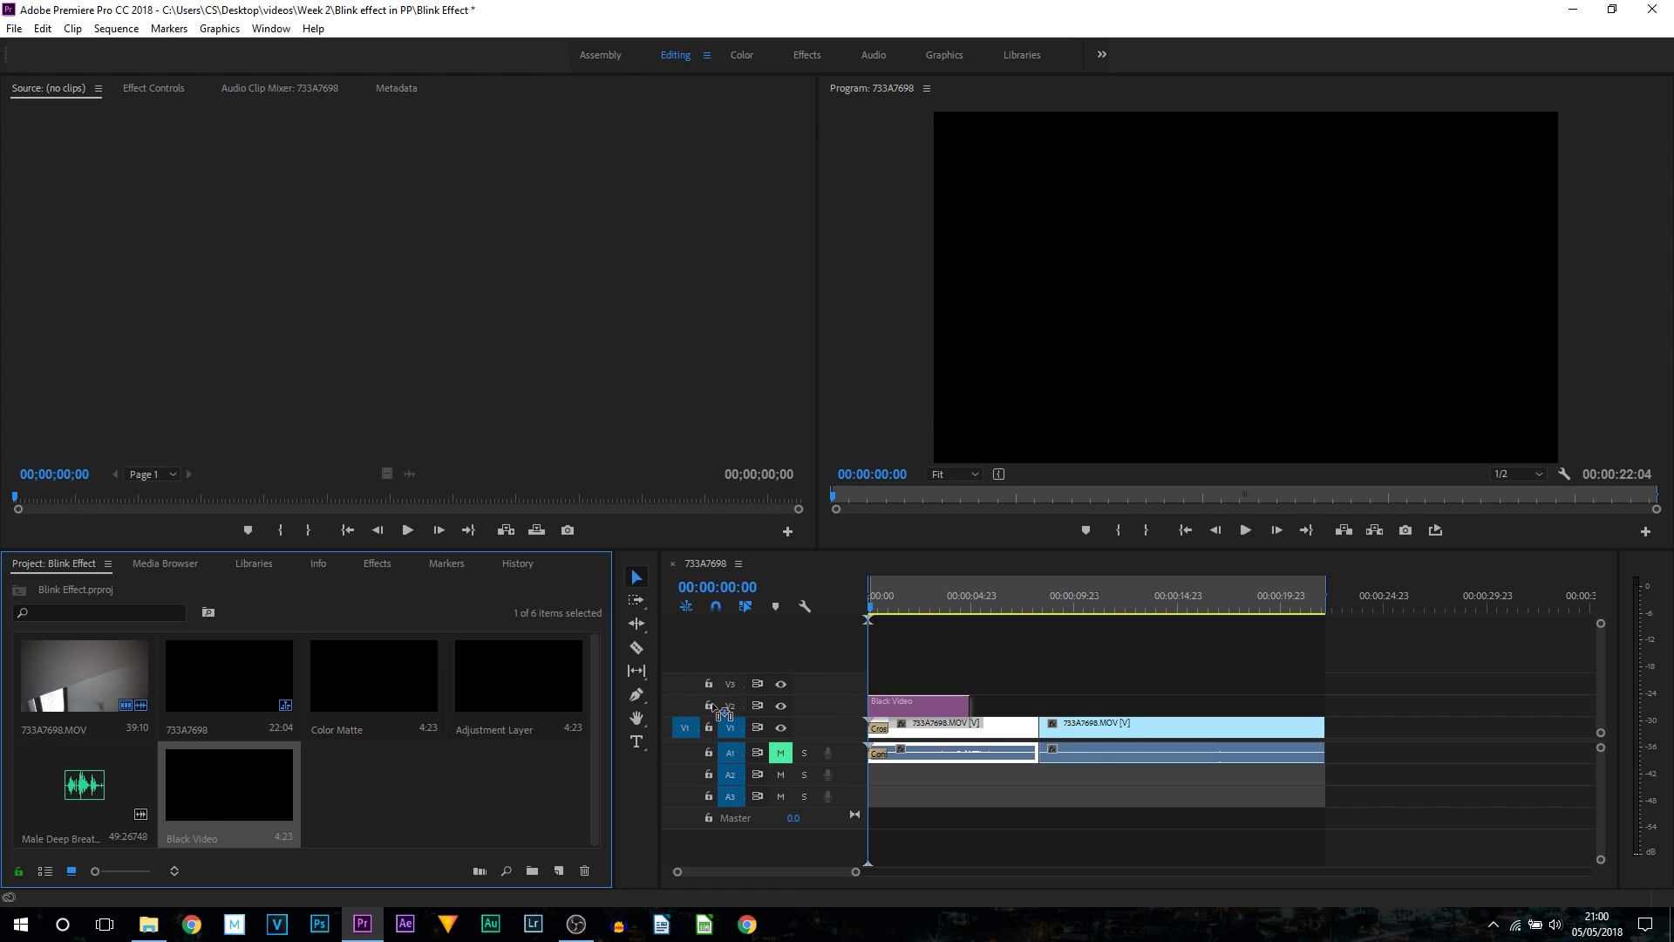
pyautogui.moveTo(882, 707); pyautogui.dragTo(932, 713)
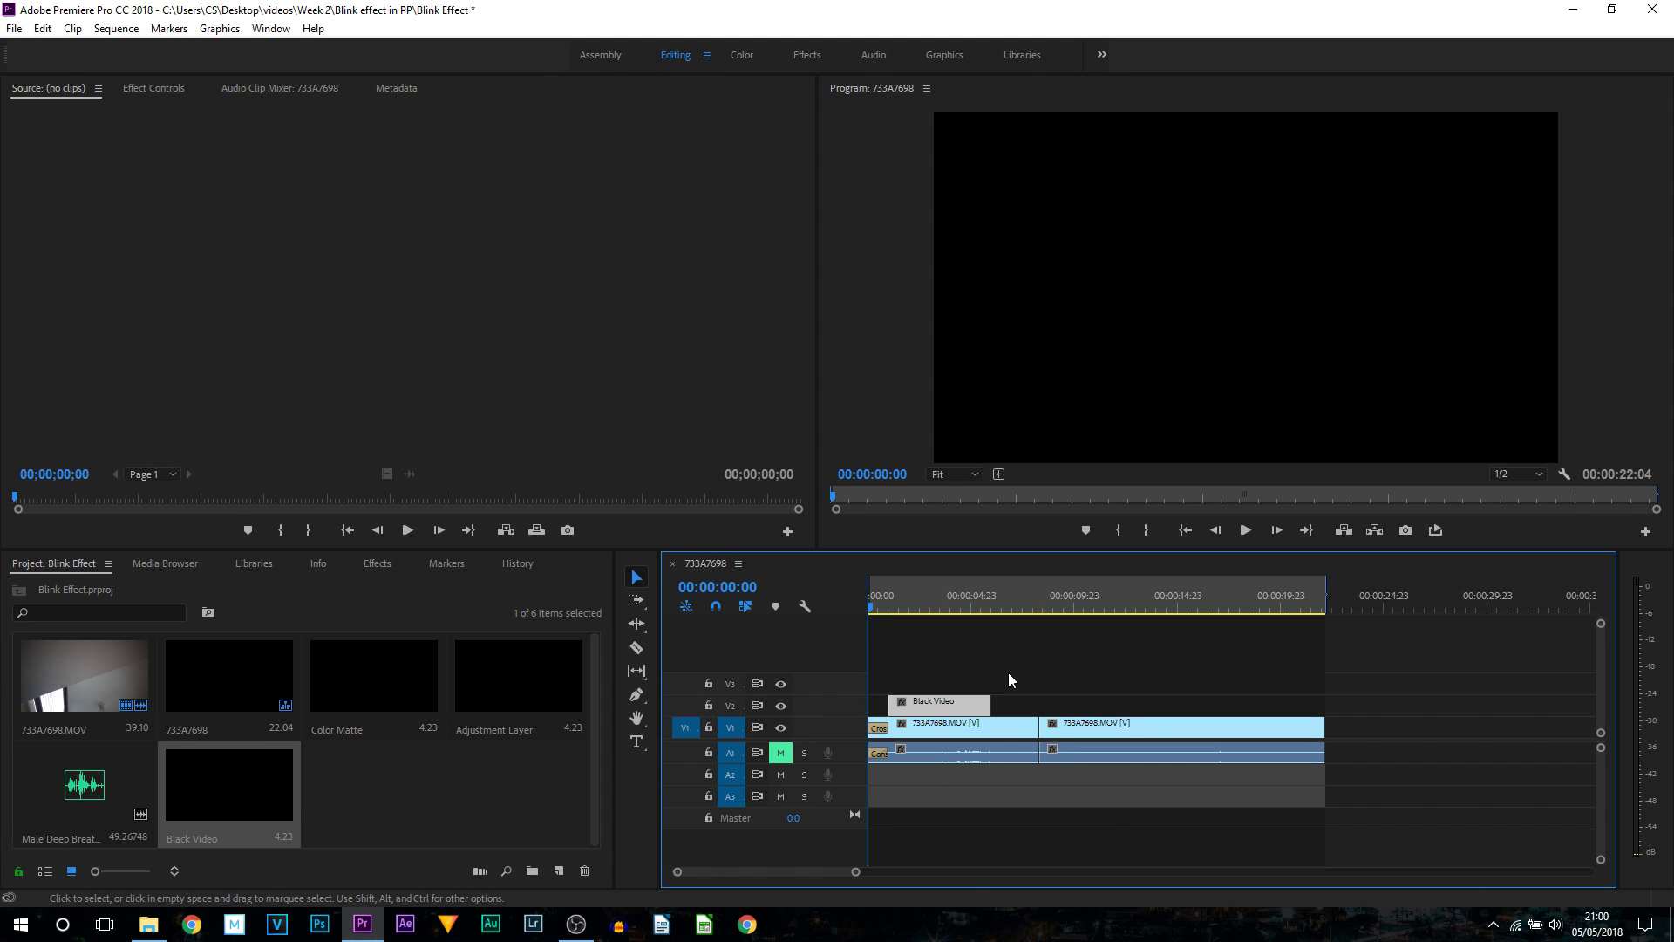
# Add default Cross Dissolves at both the start and end of the Black Video clip.
pyautogui.rightClick(890, 702)
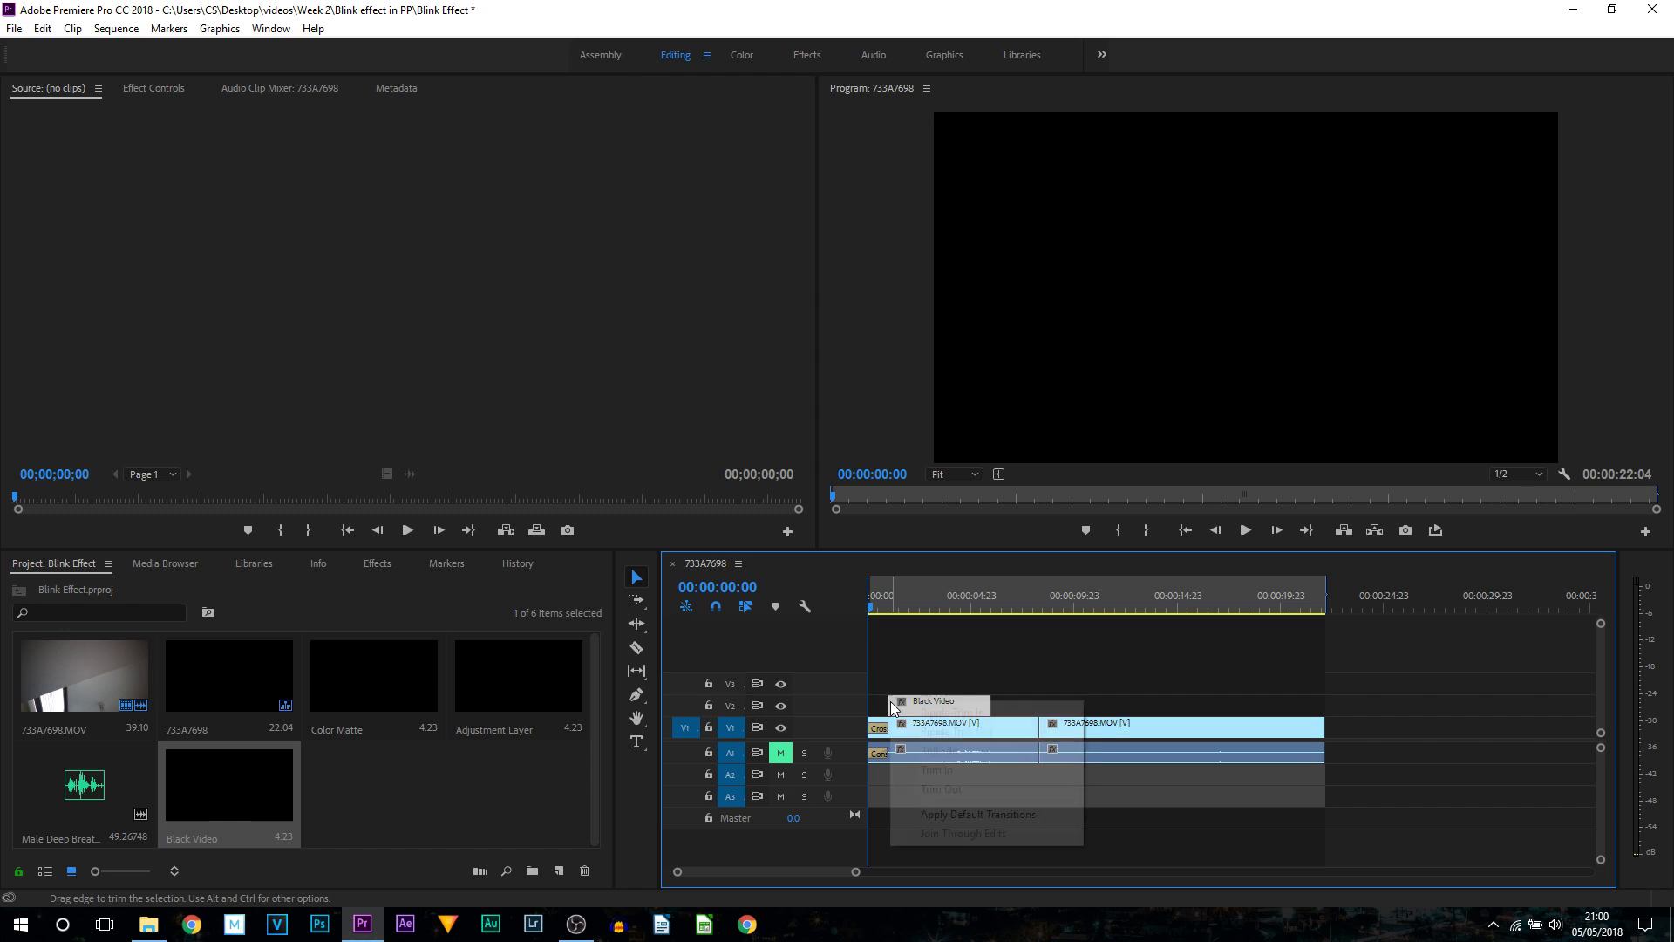
pyautogui.click(977, 815)
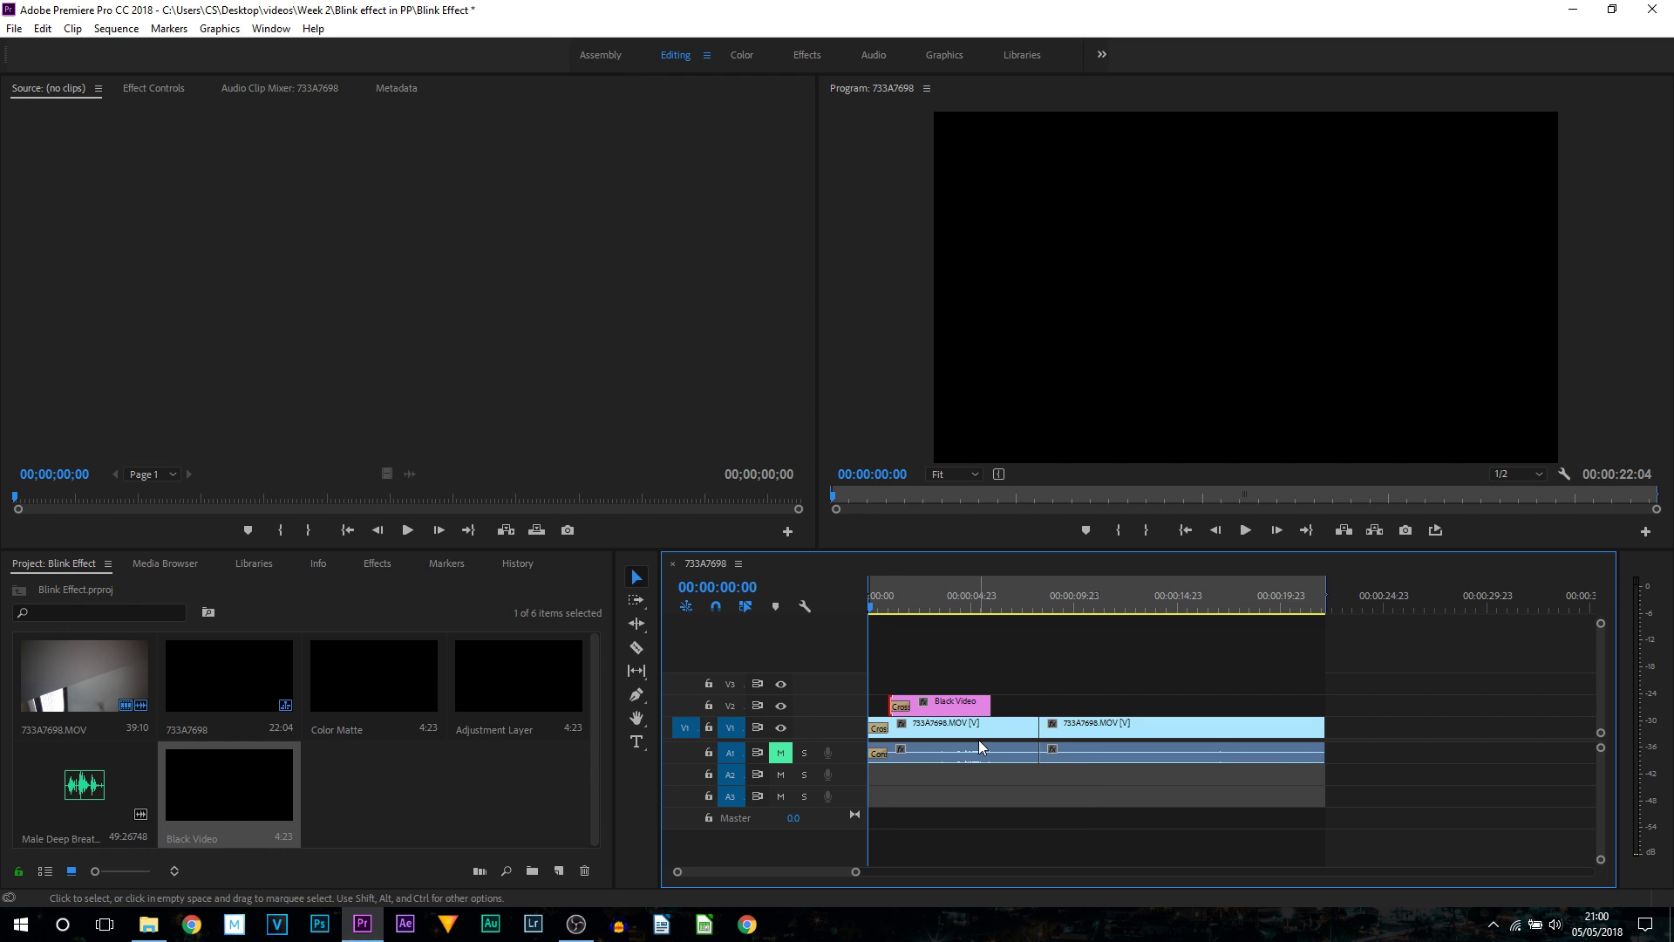
pyautogui.rightClick(979, 707)
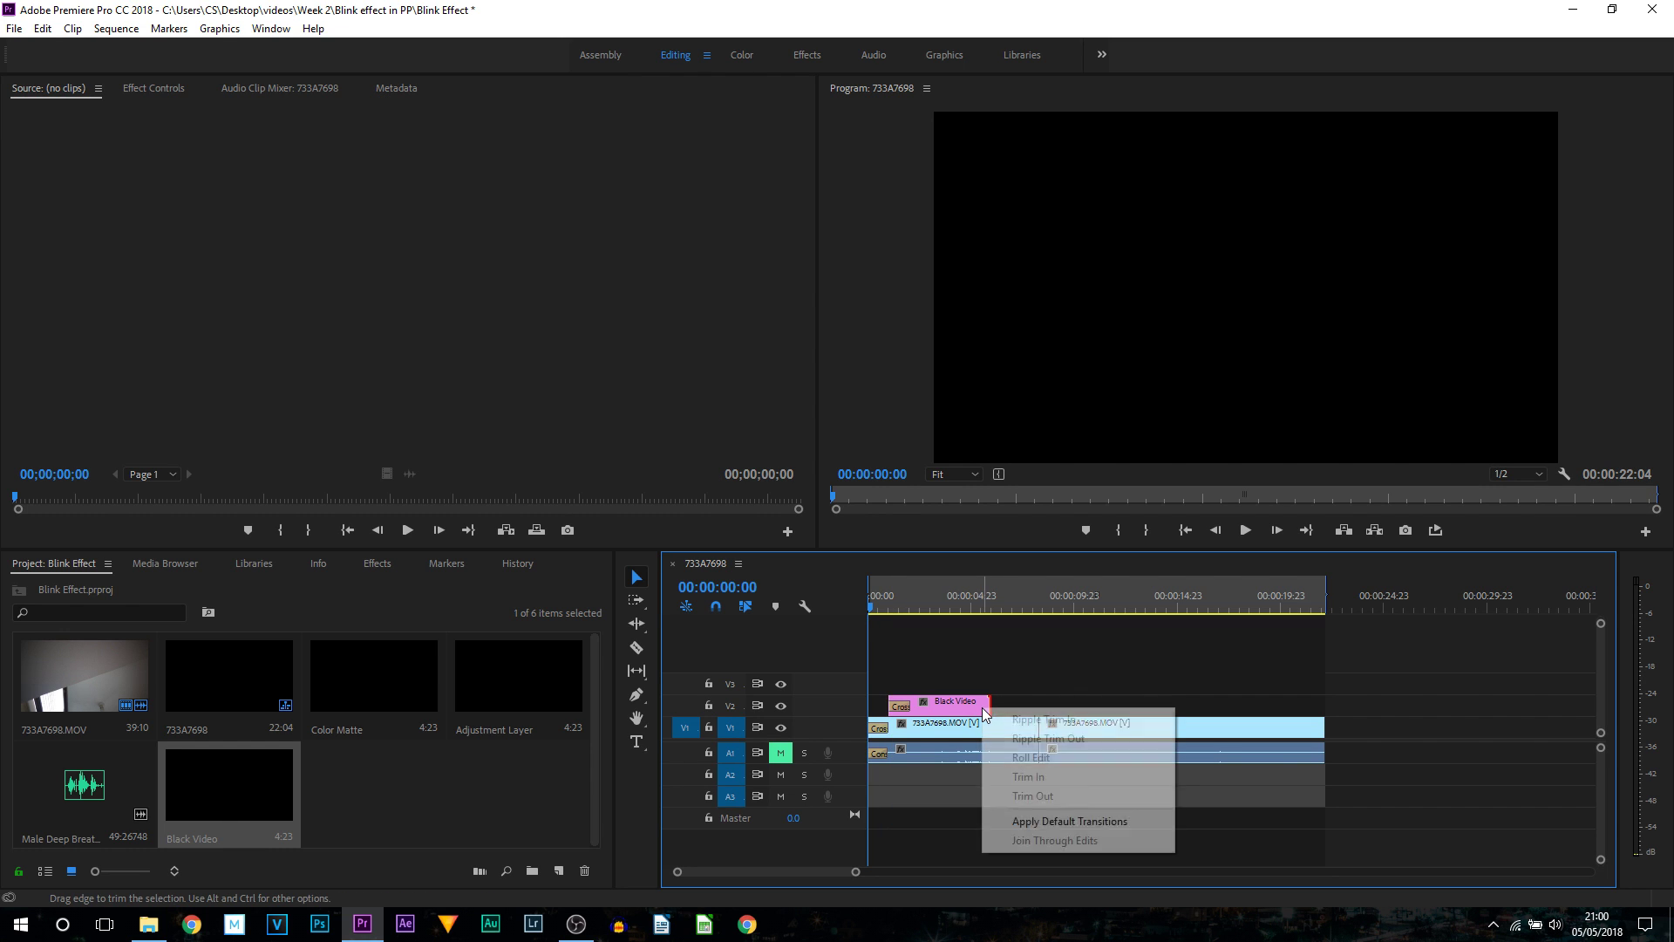
pyautogui.click(1065, 822)
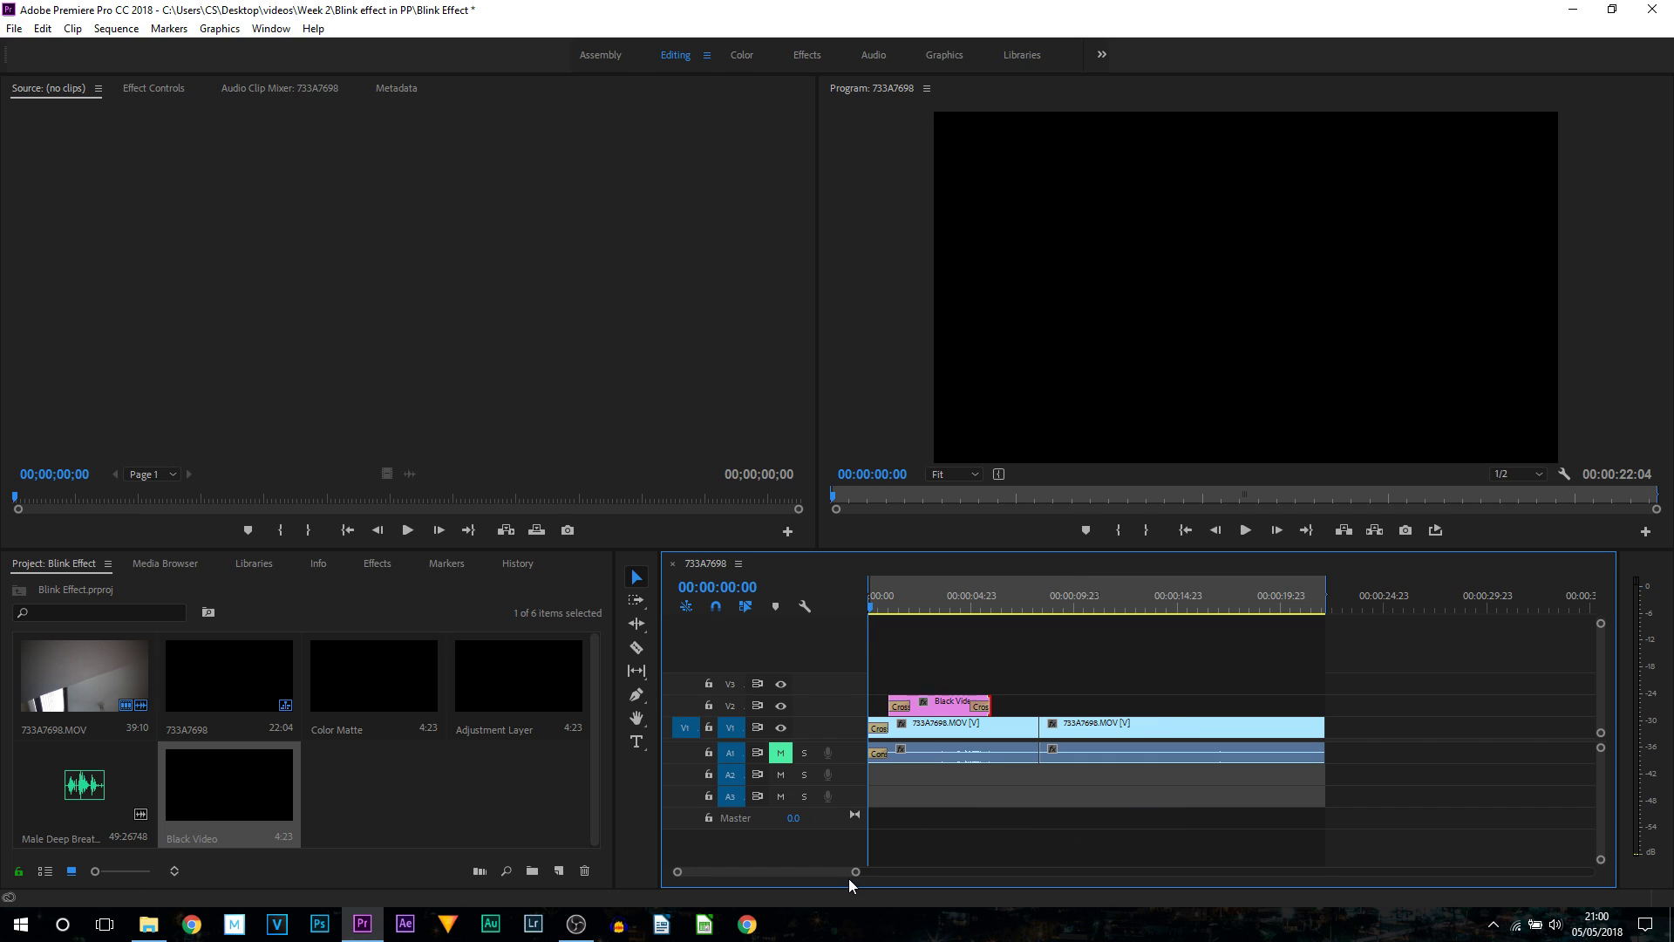
pyautogui.moveTo(853, 871); pyautogui.dragTo(811, 875)
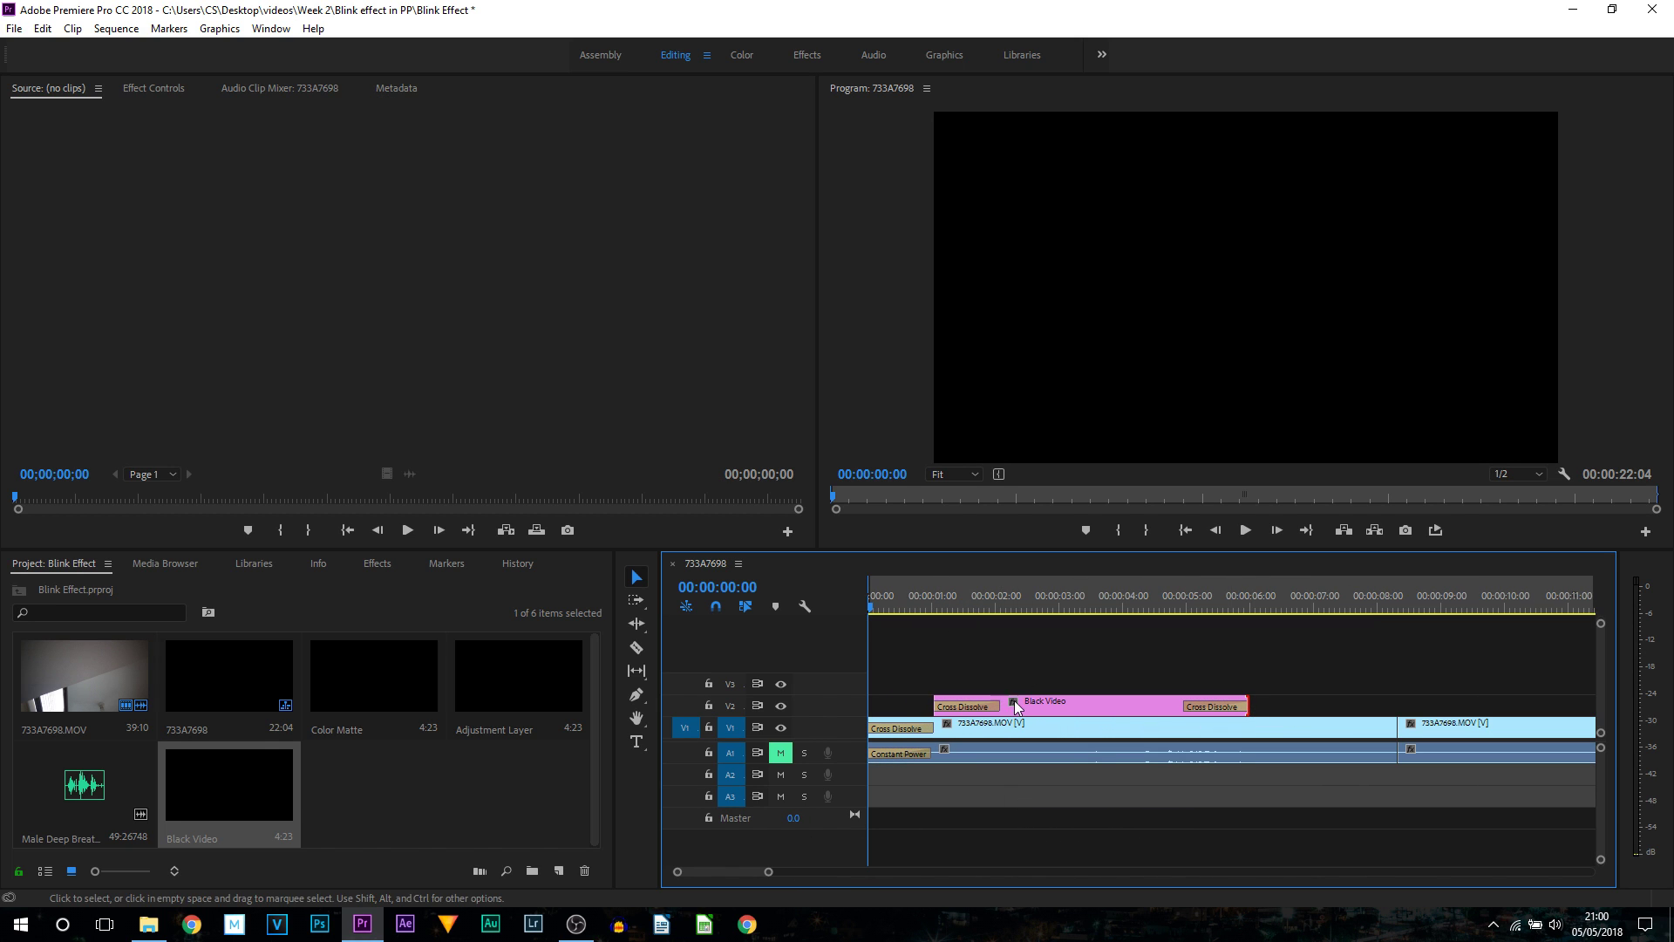
# Move the Black Video clip later on V2 and trim its end shorter.
pyautogui.moveTo(1060, 705); pyautogui.dragTo(1142, 704)
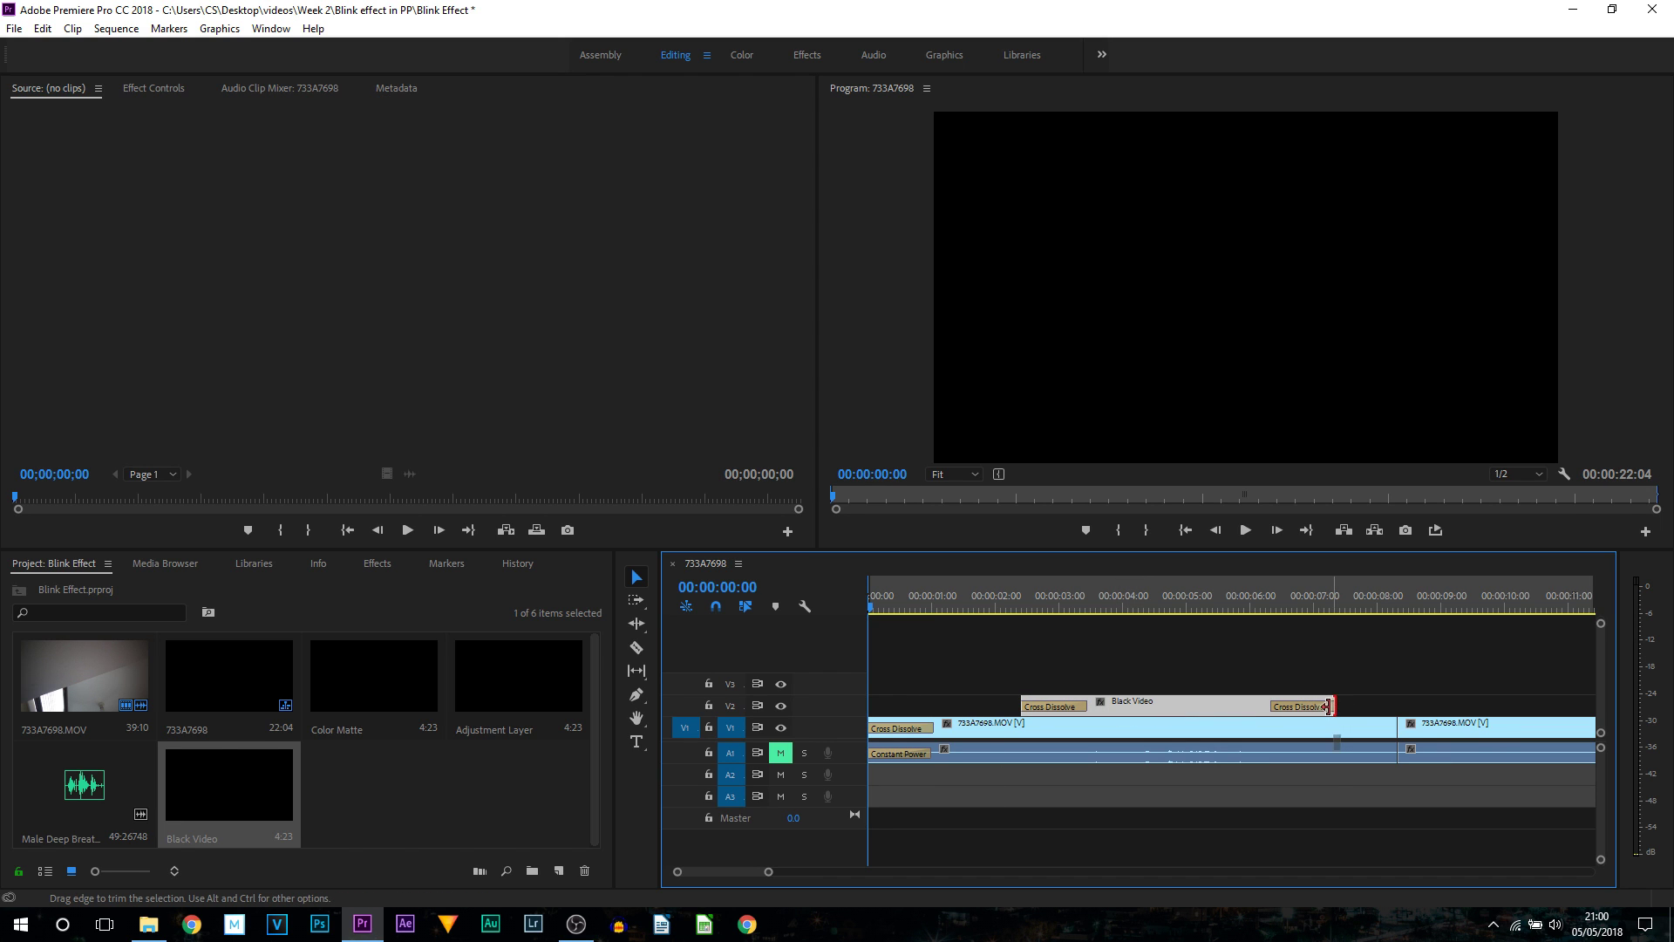
pyautogui.moveTo(1329, 706); pyautogui.dragTo(1264, 708)
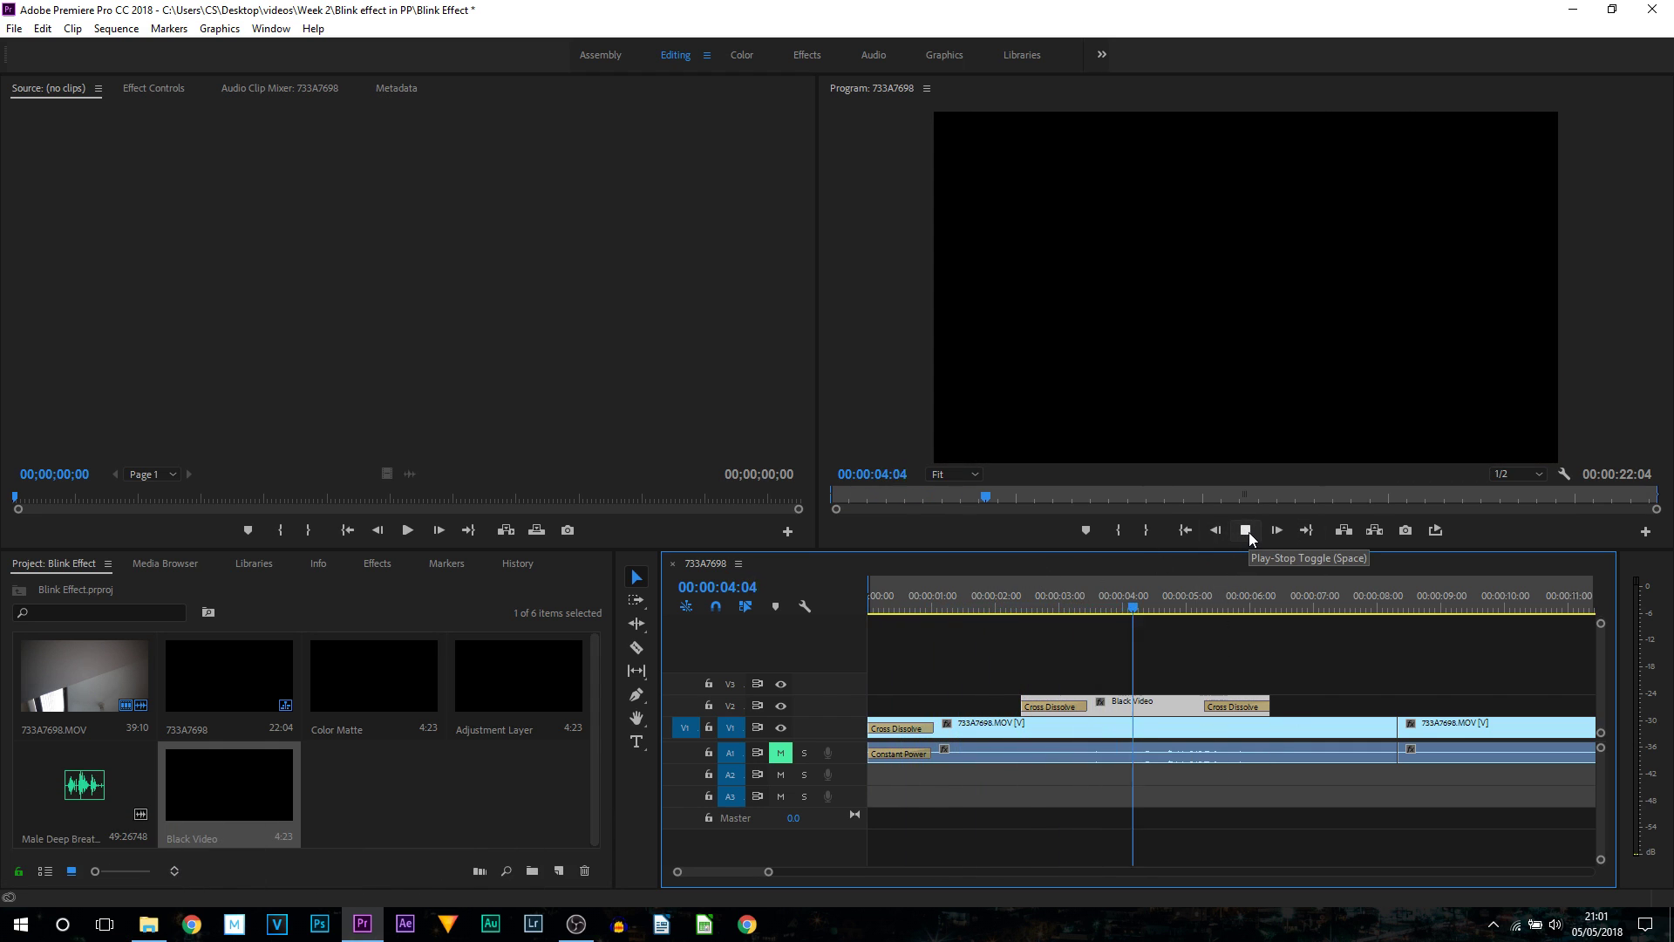
pyautogui.click(1247, 531)
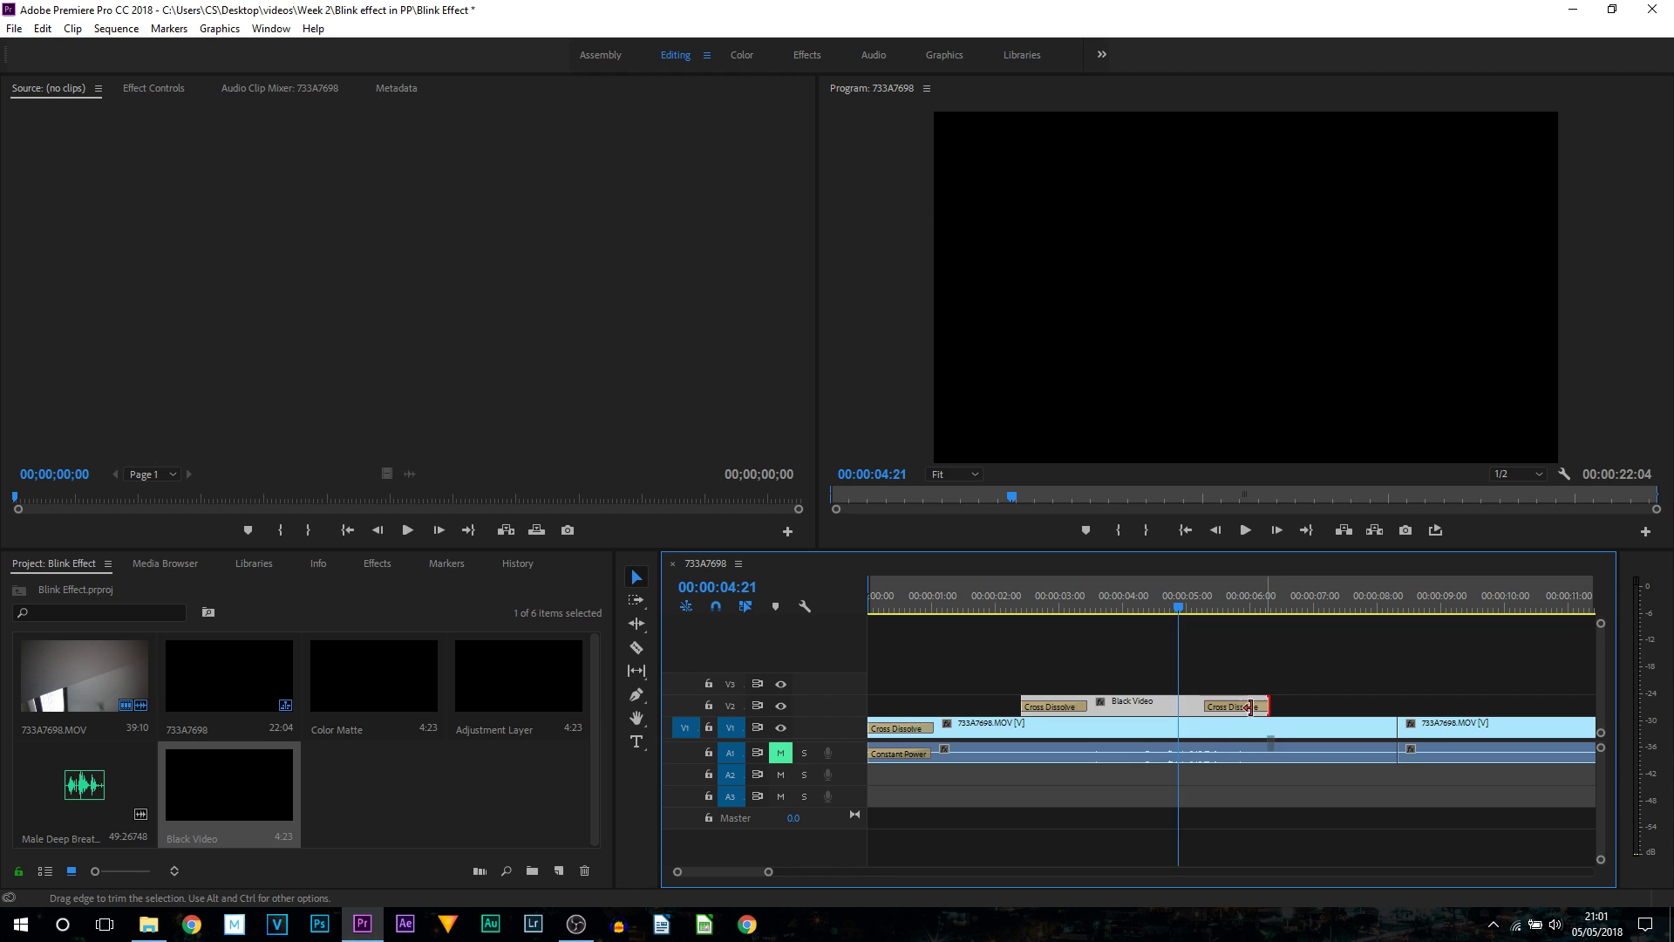
pyautogui.moveTo(1252, 702); pyautogui.dragTo(1203, 702)
# Play through the blink, extend the clip's end slightly, and scrub through the black section.
pyautogui.click(1011, 598)
pyautogui.press('space')
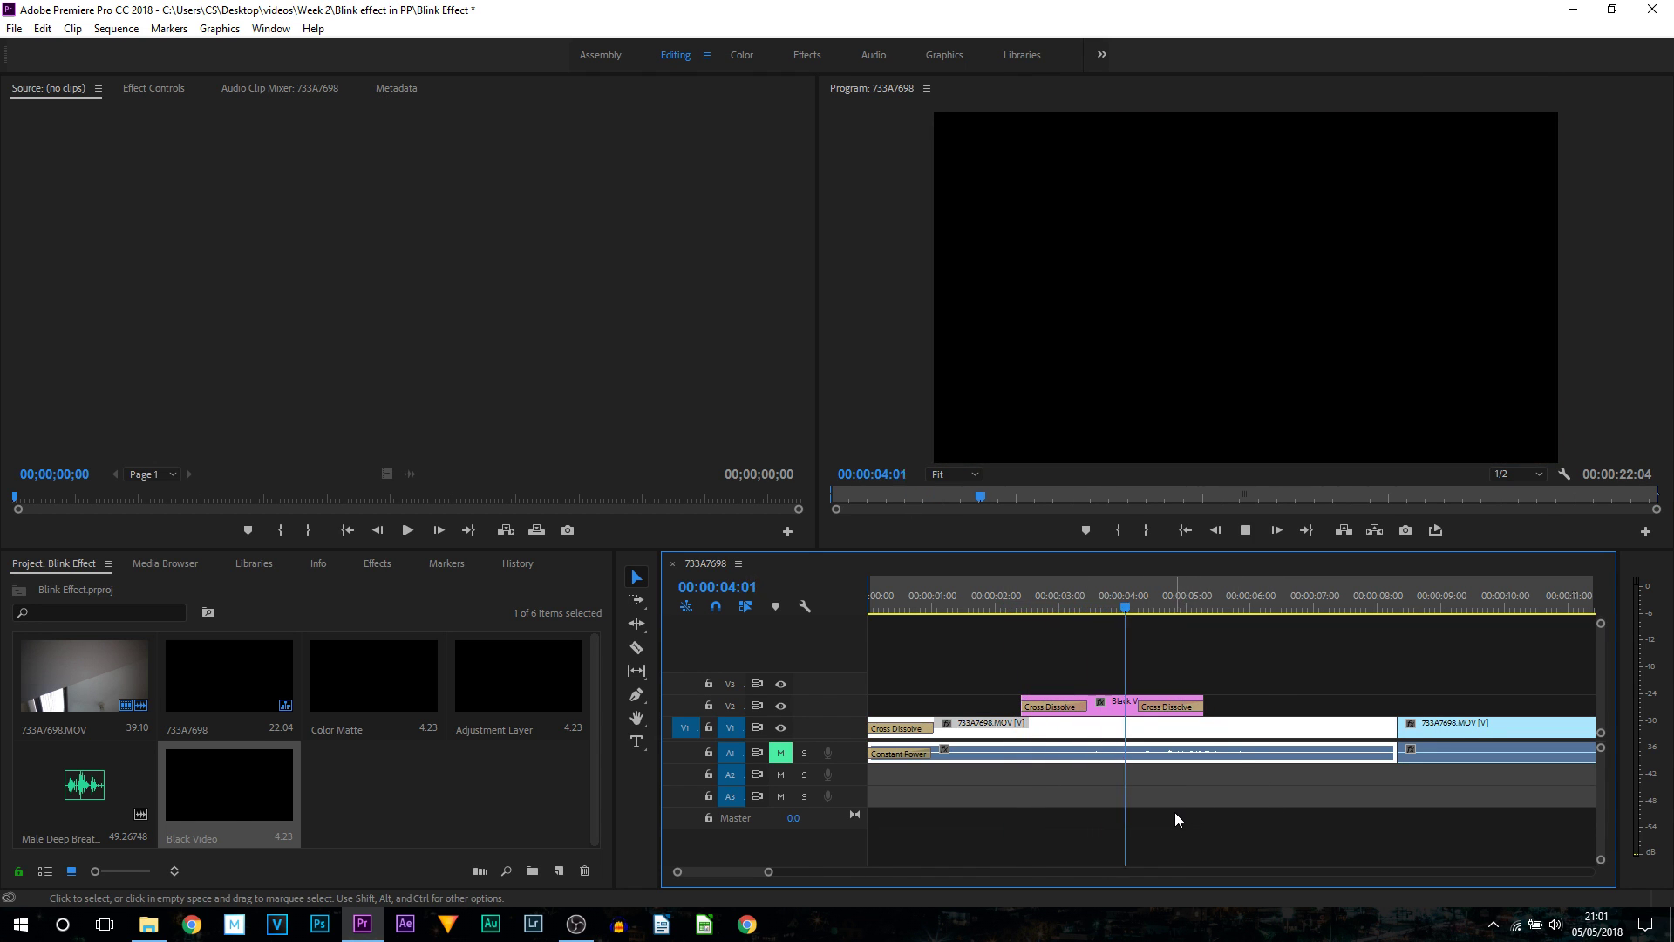
pyautogui.click(1244, 530)
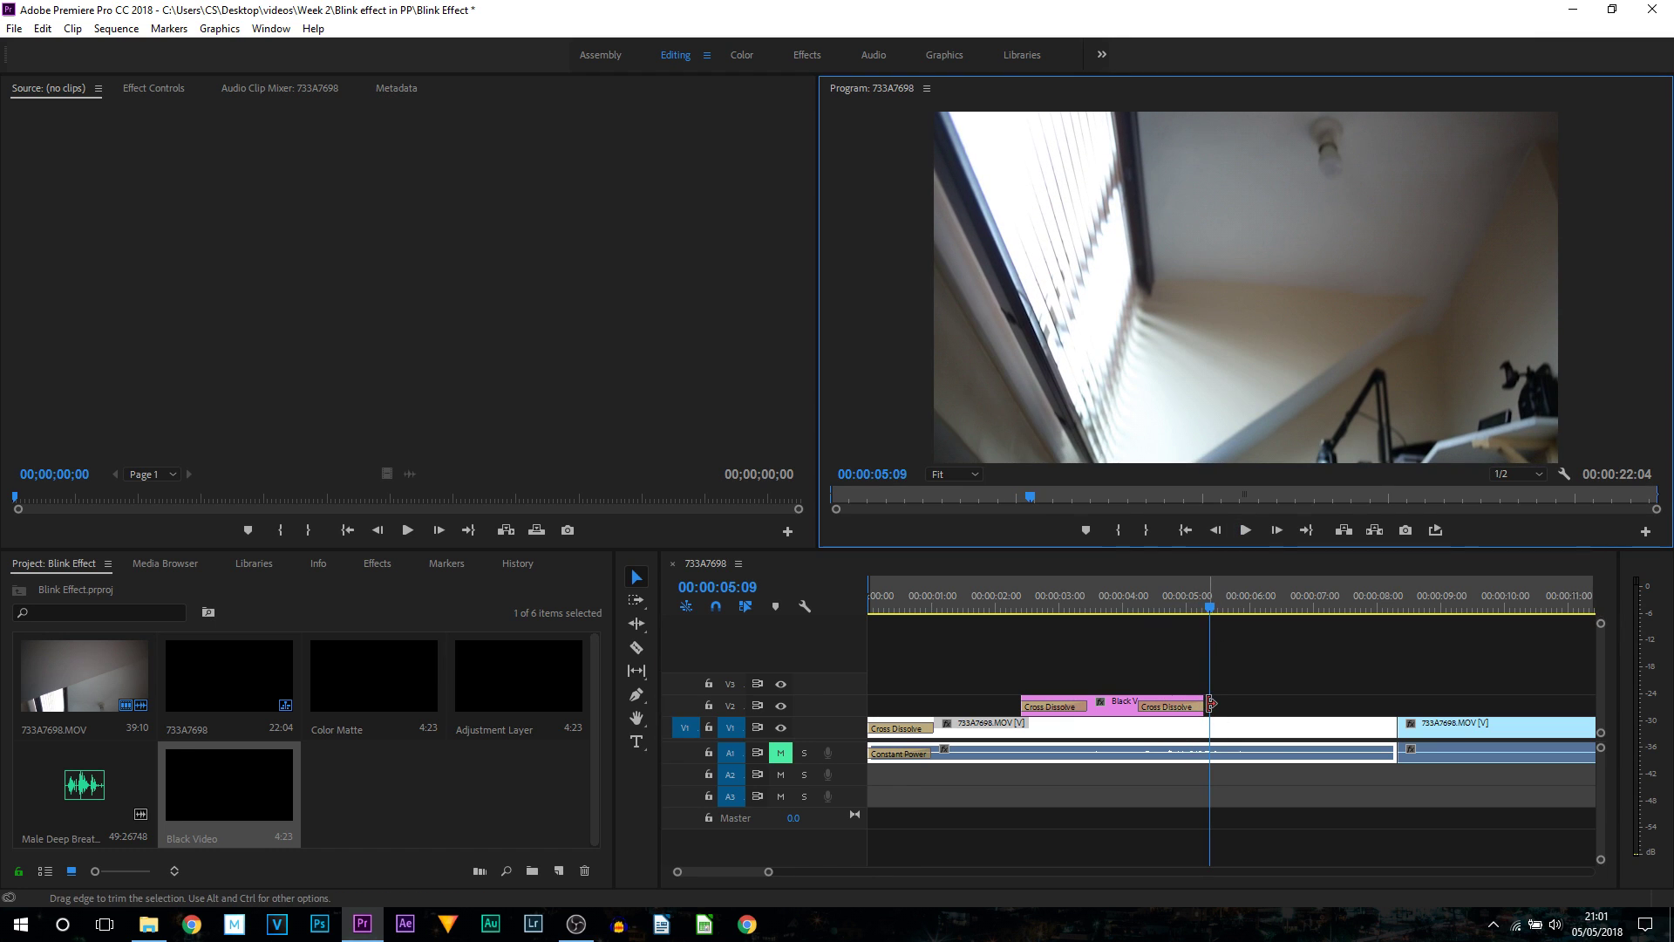
pyautogui.moveTo(1211, 703); pyautogui.dragTo(1220, 703)
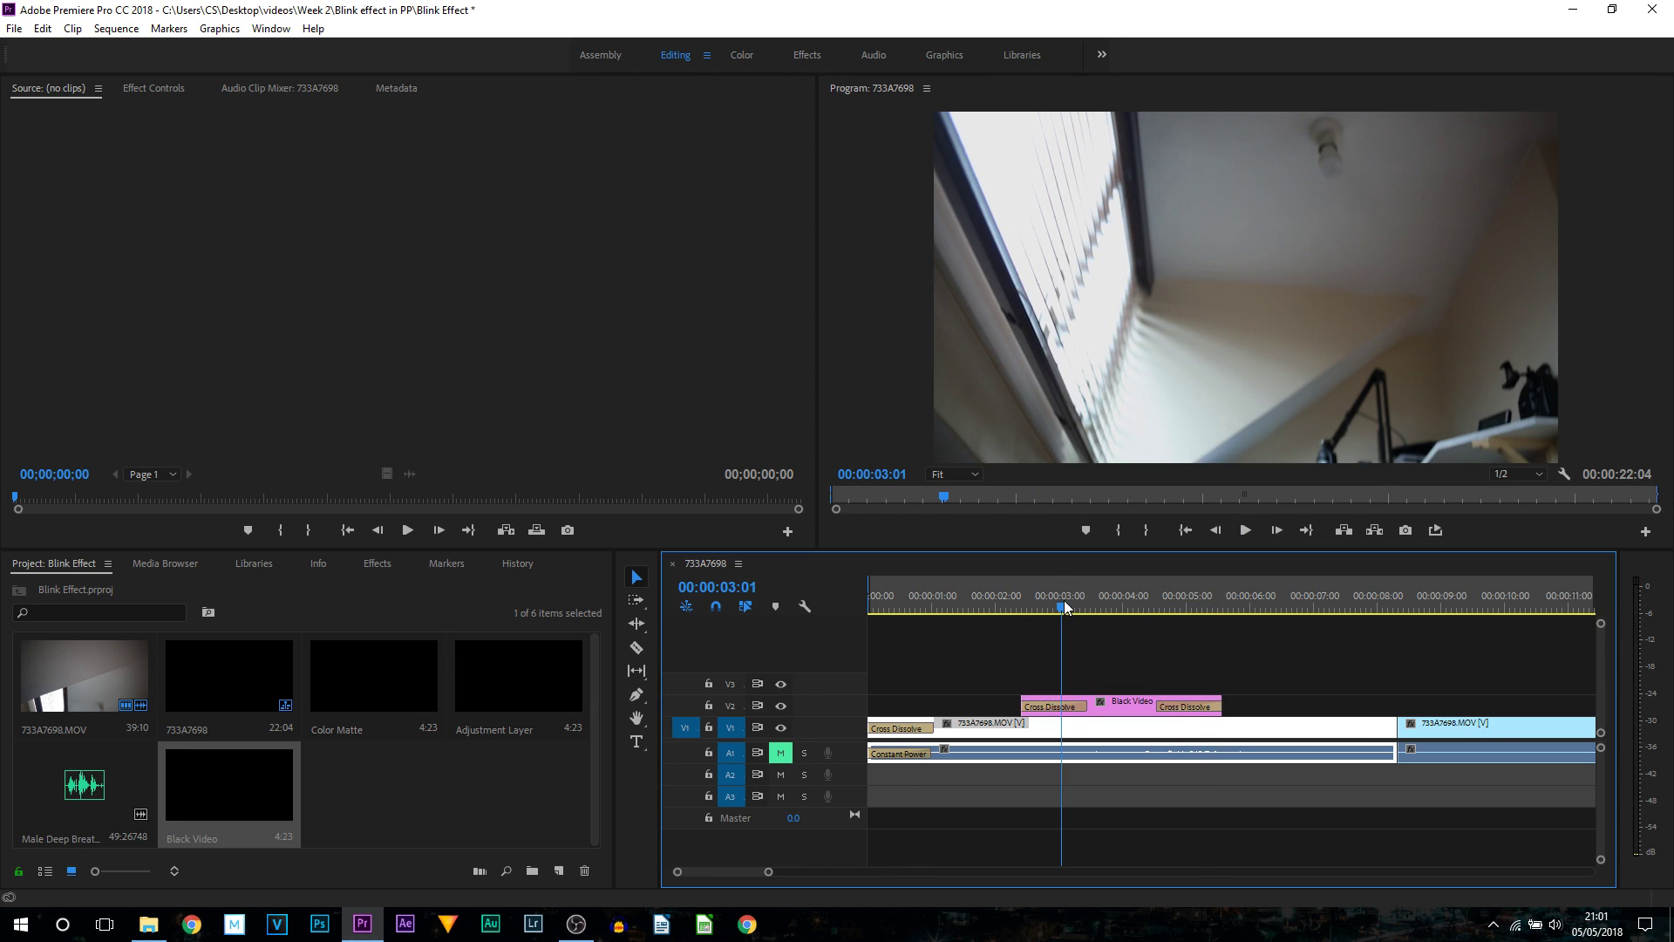
pyautogui.moveTo(1065, 606); pyautogui.dragTo(1016, 678)
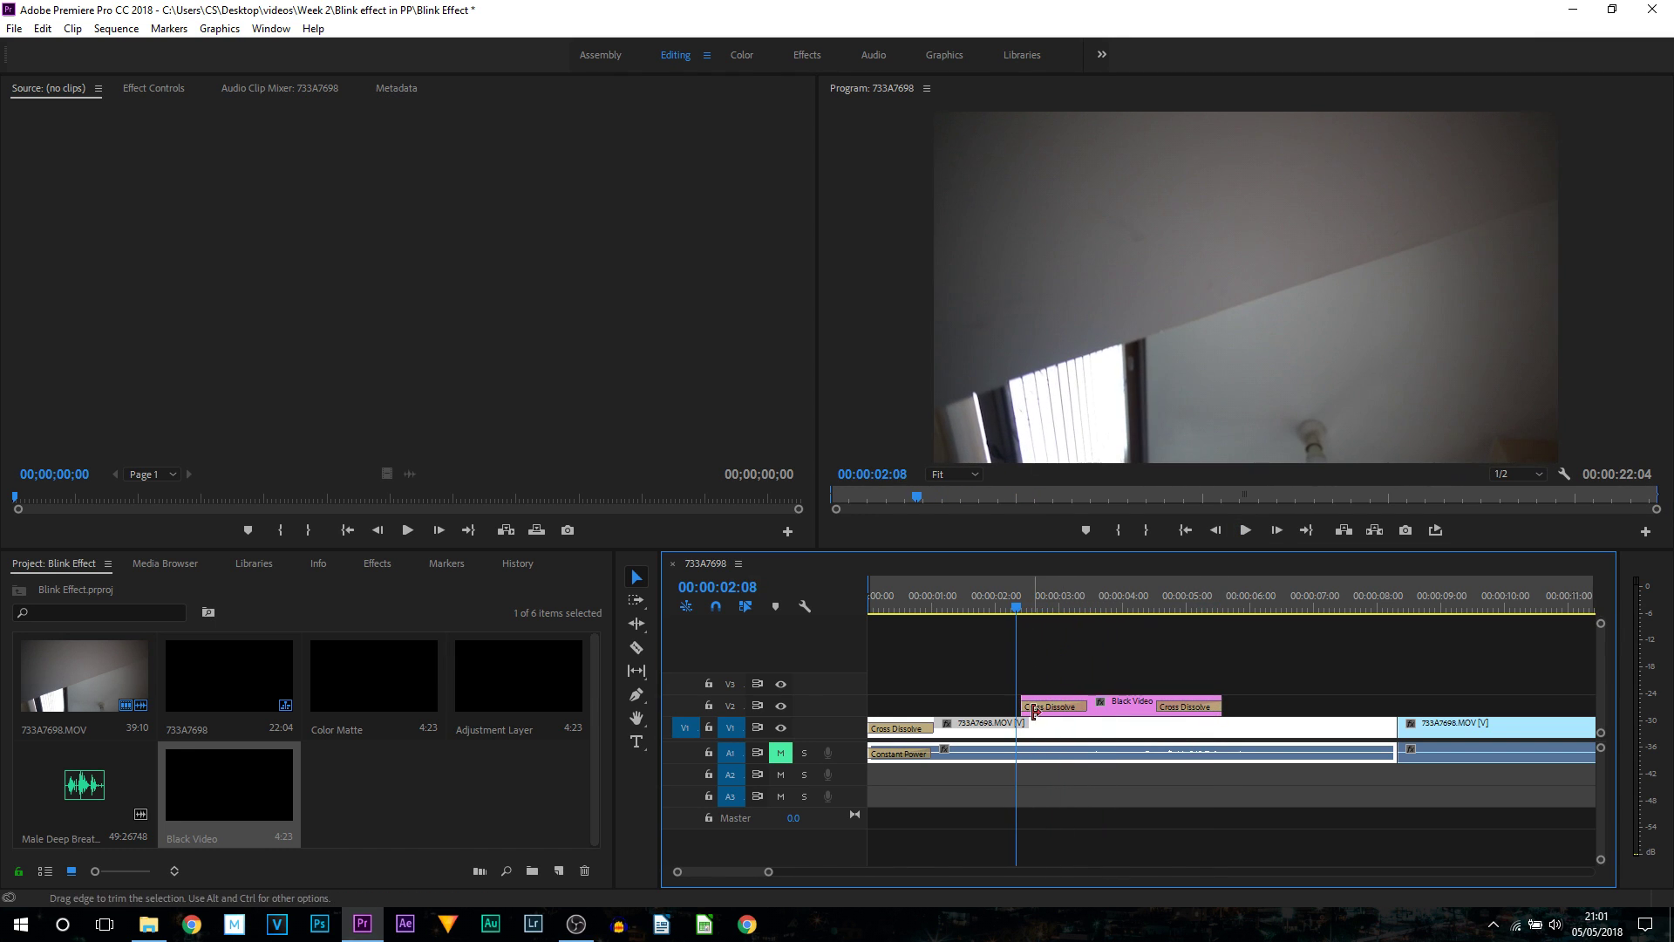
pyautogui.moveTo(1019, 608); pyautogui.dragTo(1126, 676)
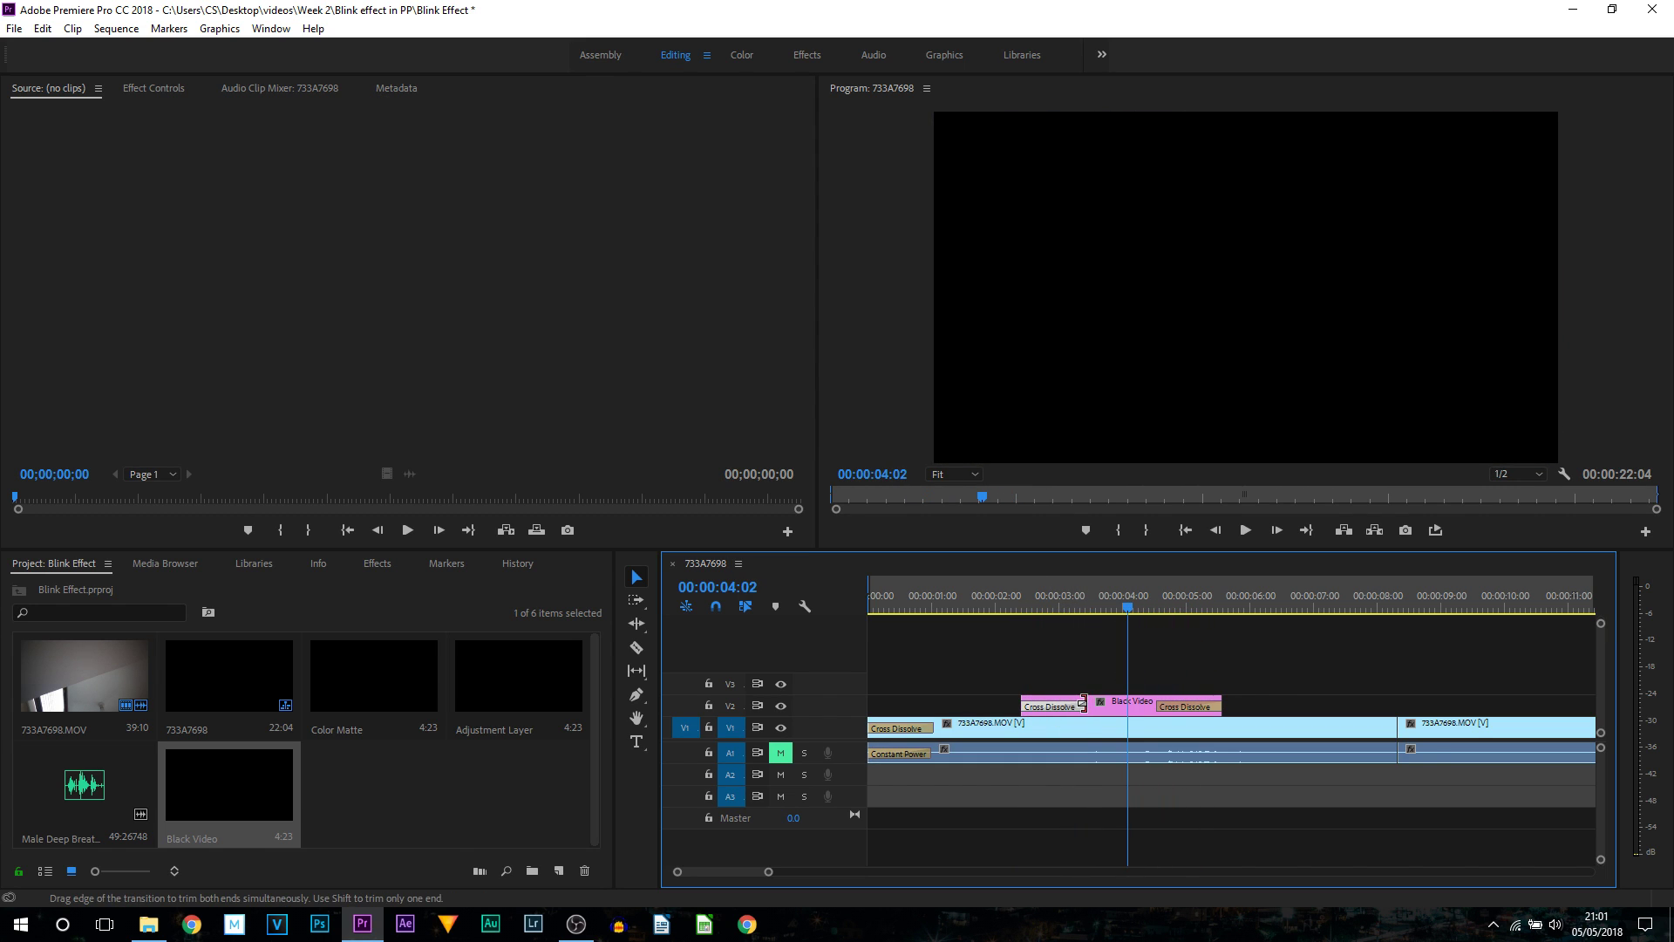
# Shorten the Black Video's opening Cross Dissolve to 10 frames, play it back, and zoom the timeline out.
pyautogui.moveTo(1083, 703); pyautogui.dragTo(1047, 708)
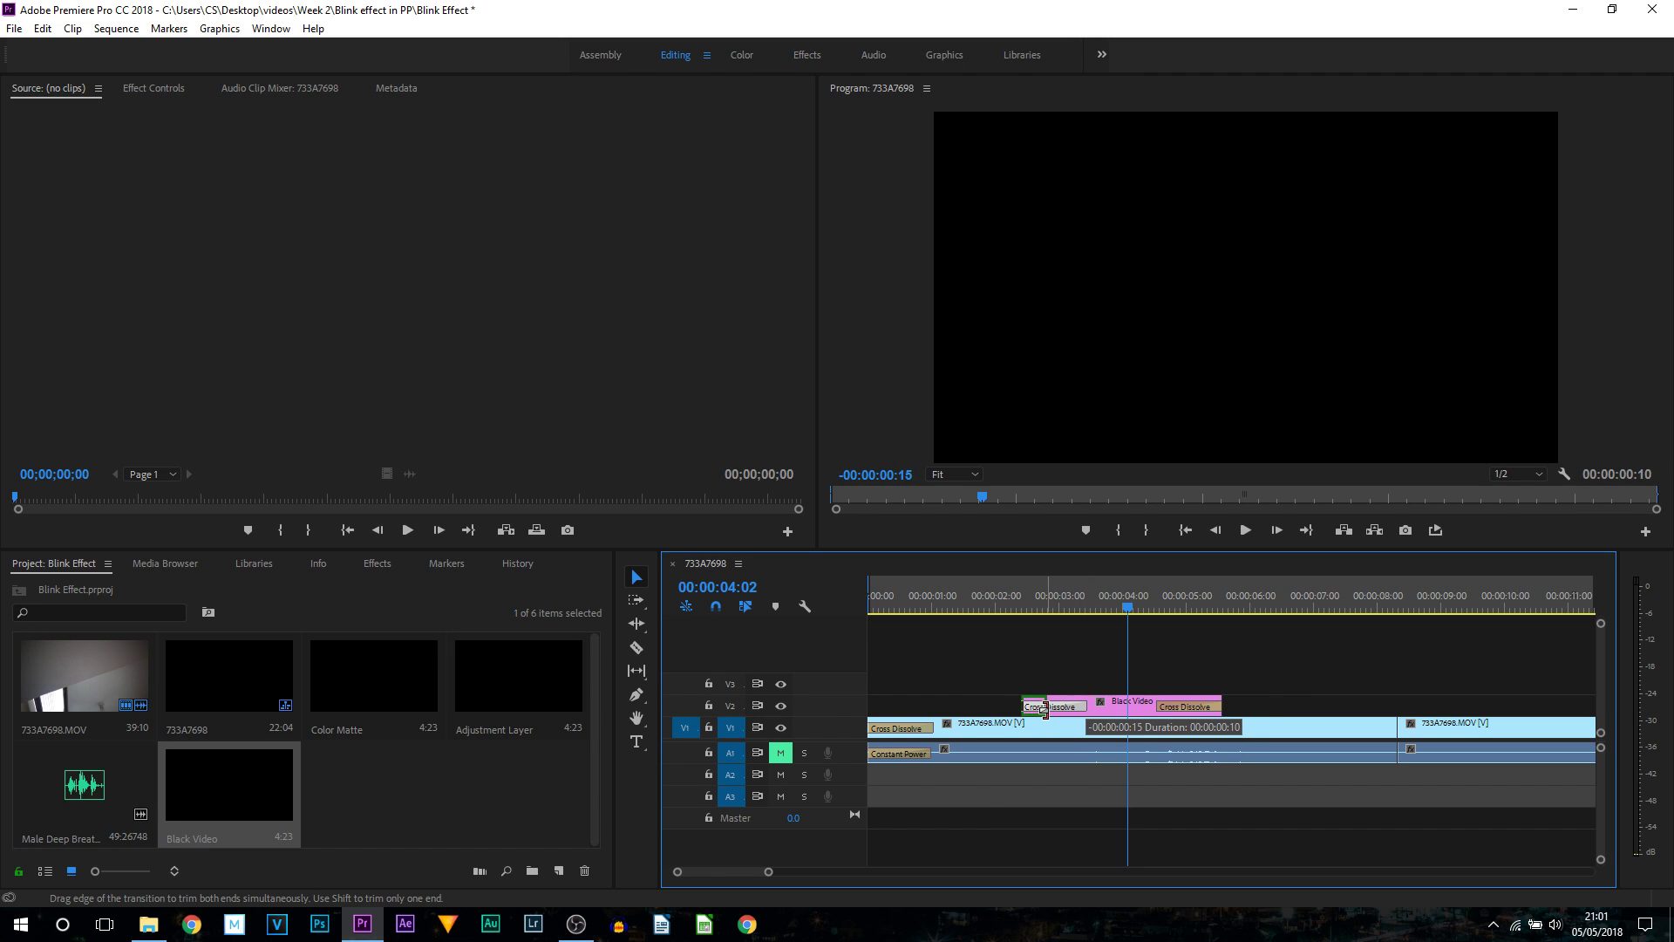
pyautogui.moveTo(1018, 607); pyautogui.dragTo(974, 610)
pyautogui.press('space')
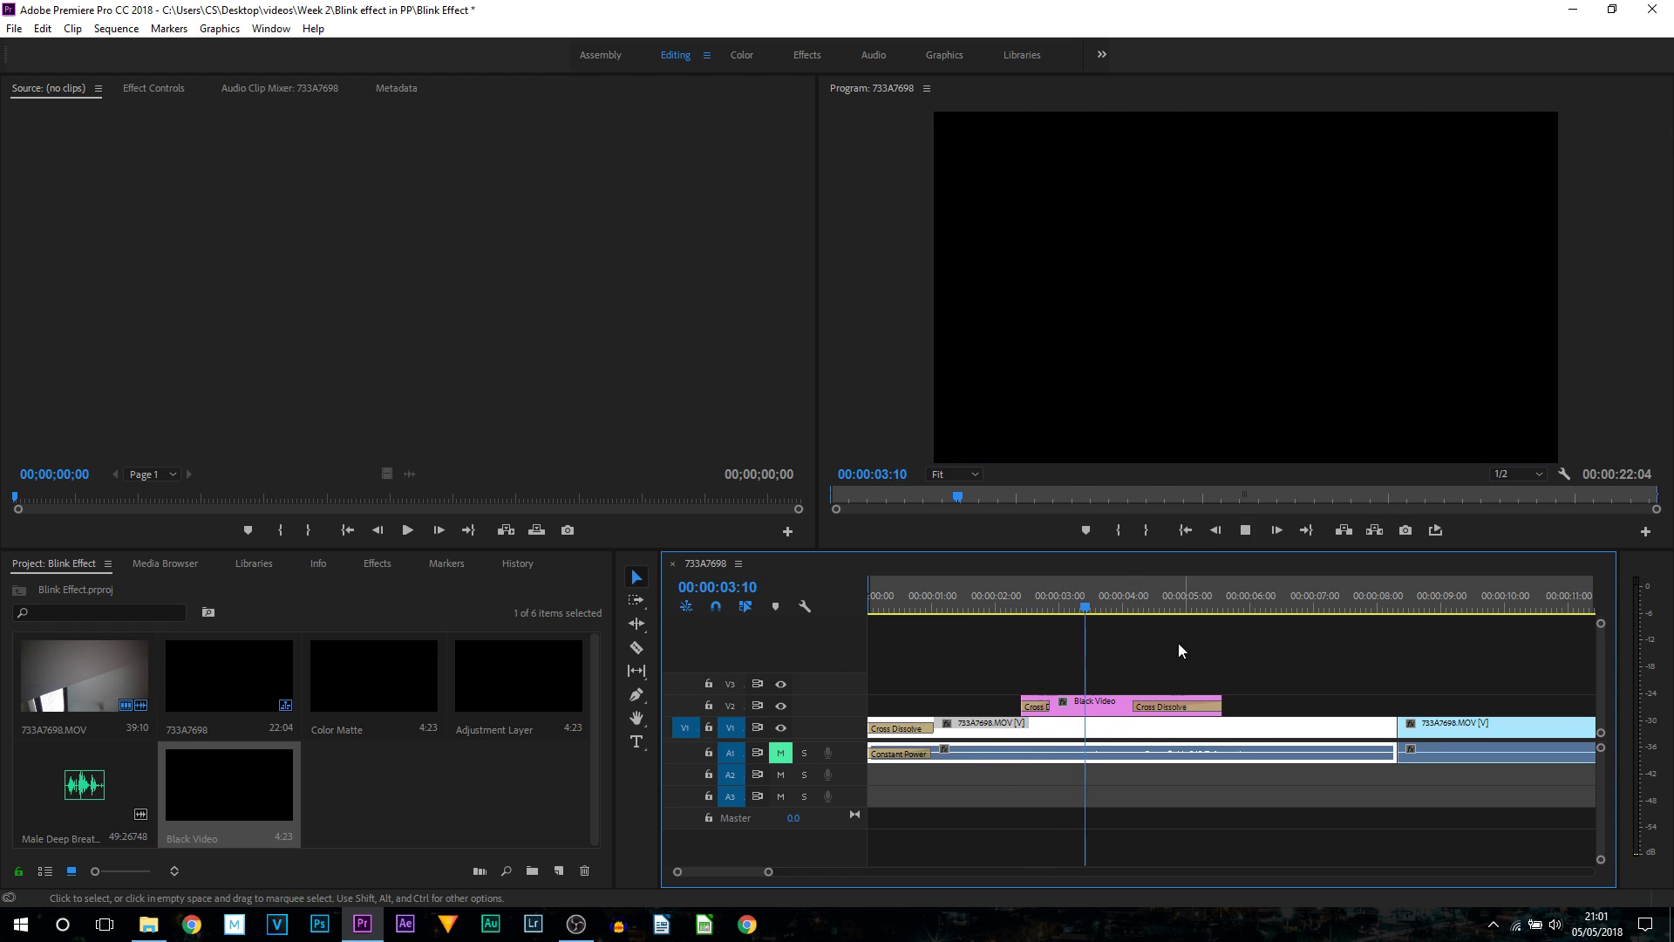
pyautogui.click(1247, 534)
pyautogui.click(915, 845)
pyautogui.press('-')
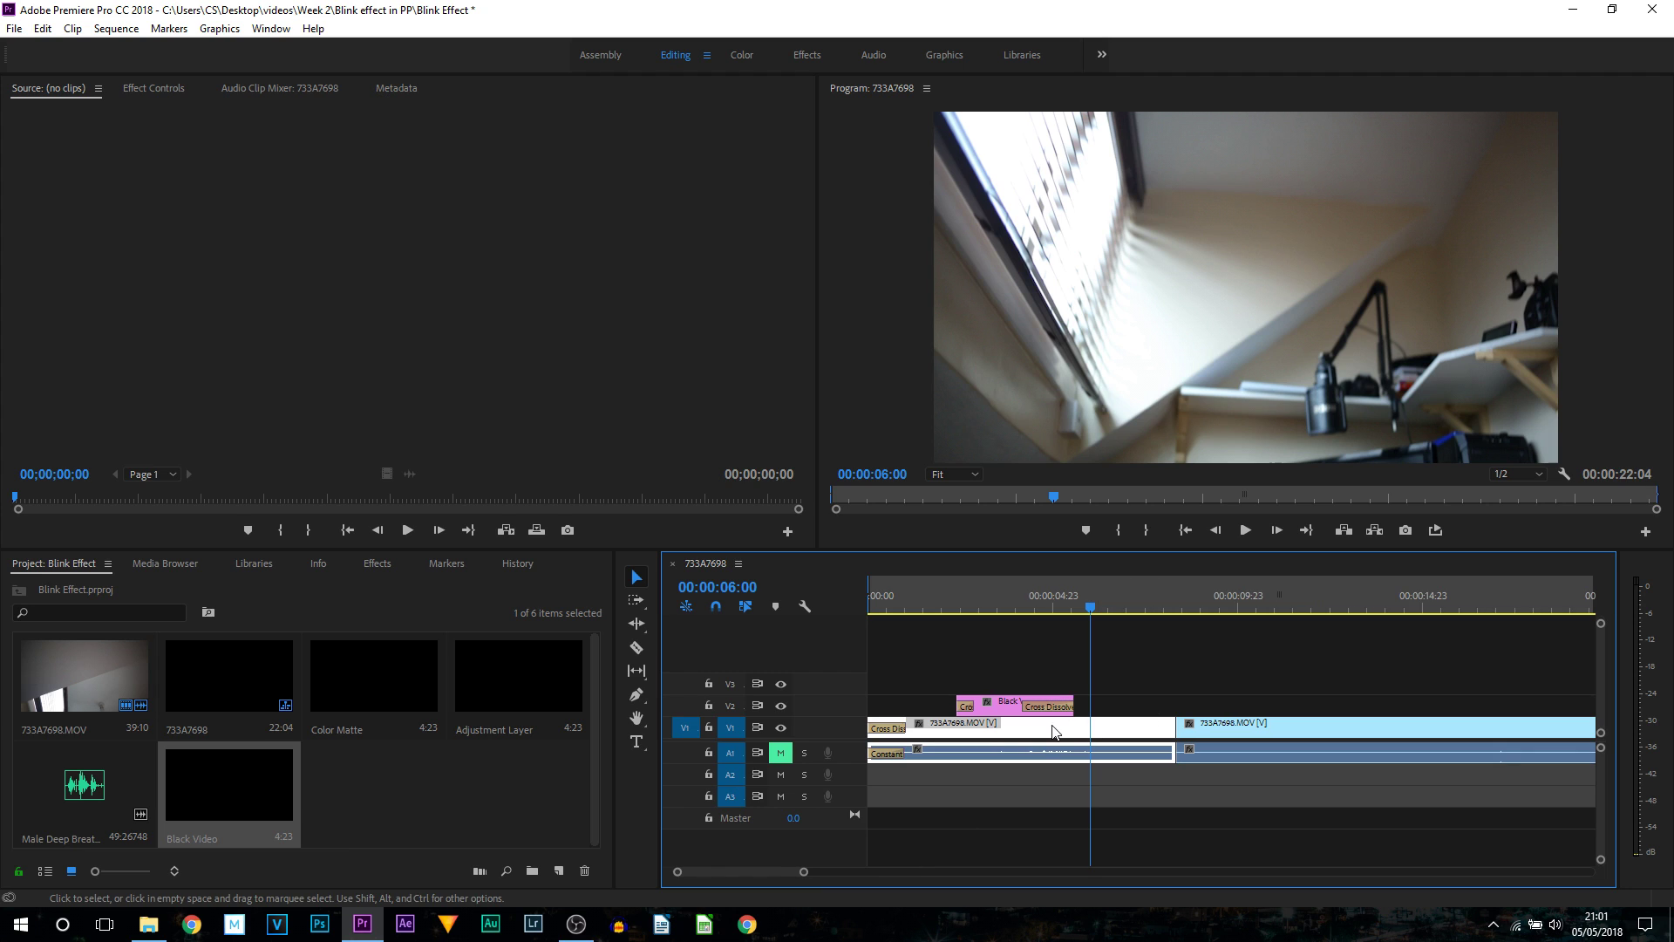
pyautogui.click(969, 705)
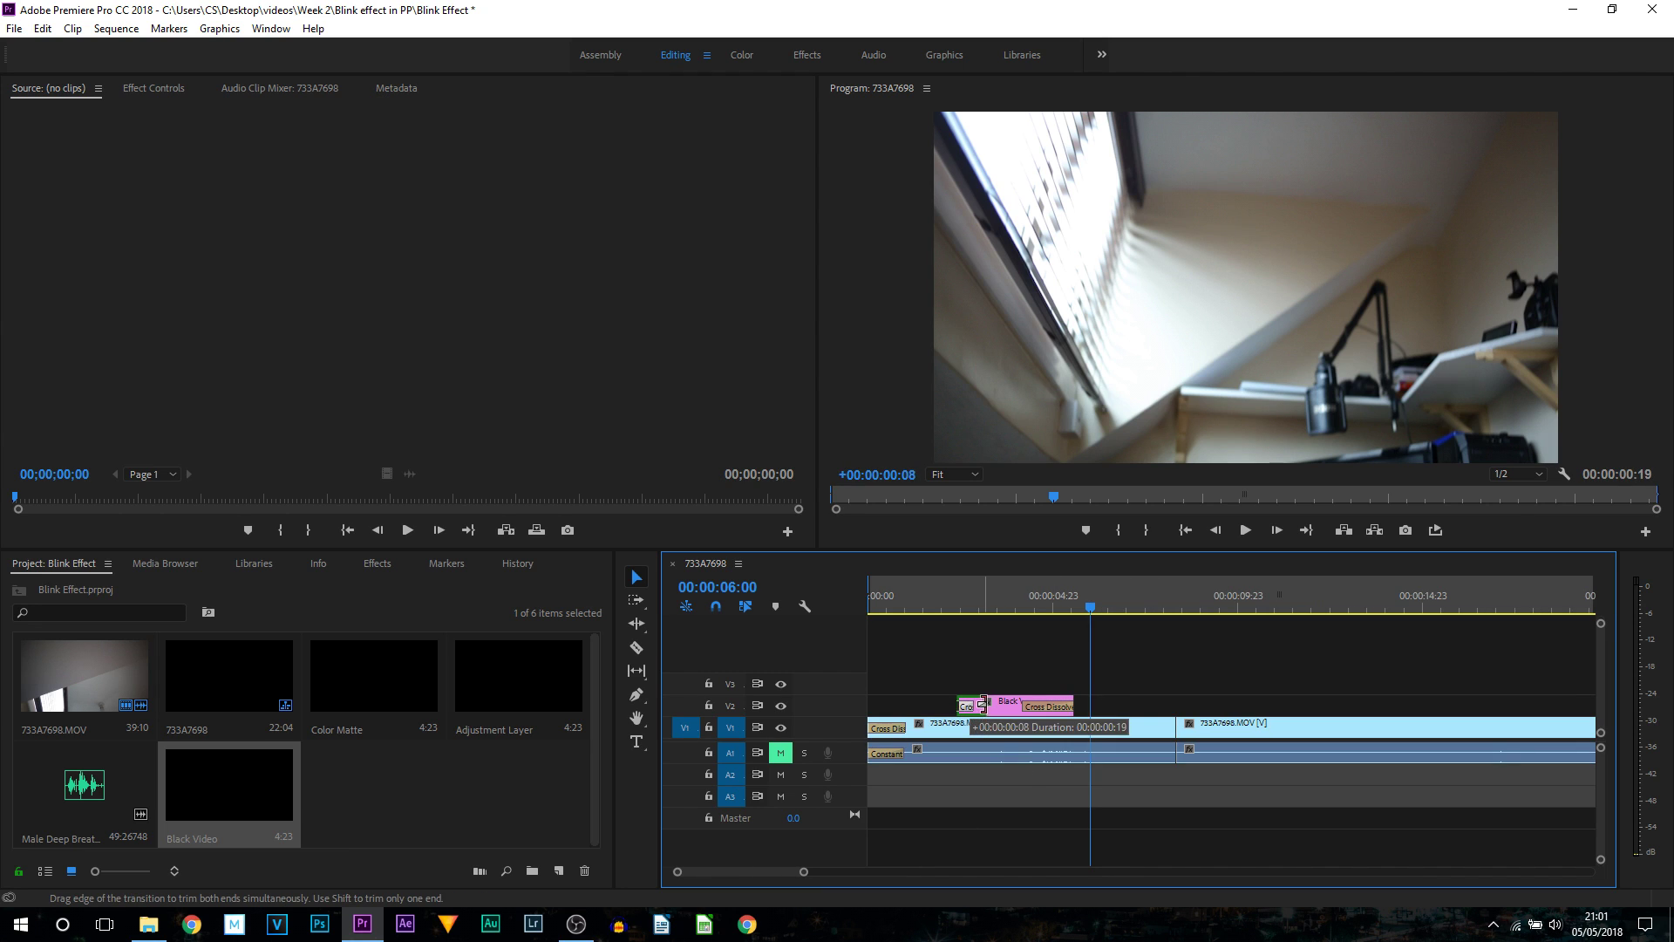
# Lengthen the Cross Dissolves around the blink and copy the blink further along V2.
pyautogui.moveTo(983, 705); pyautogui.dragTo(1039, 706)
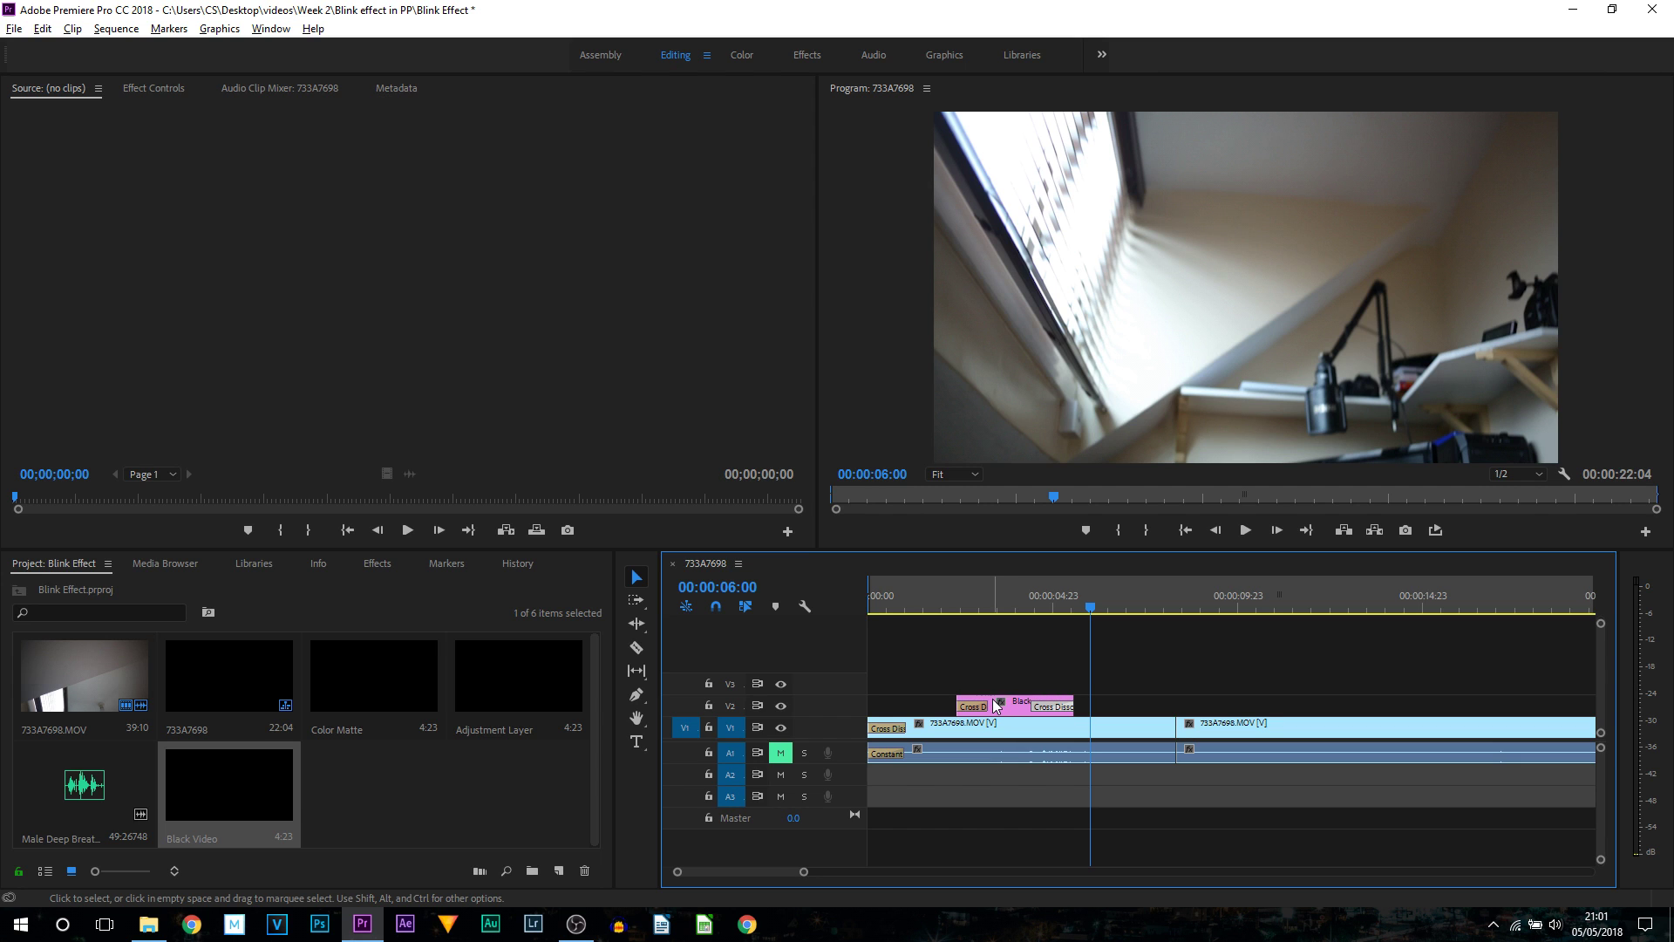
pyautogui.moveTo(1003, 705); pyautogui.dragTo(1220, 706)
pyautogui.press('space')
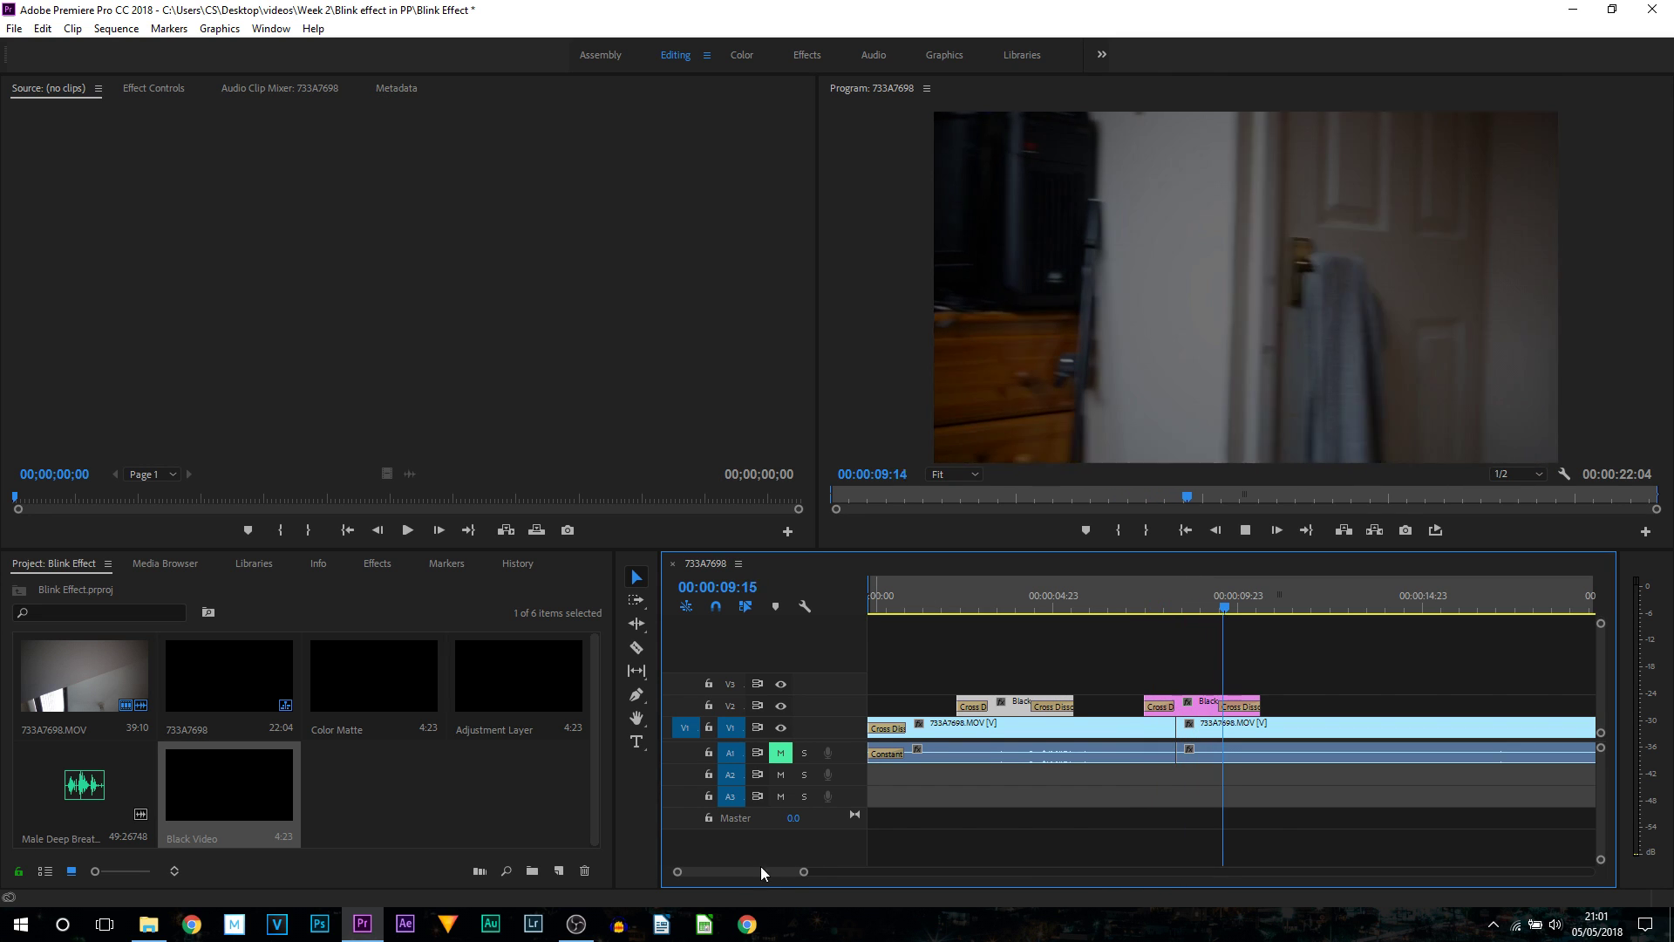
pyautogui.moveTo(803, 875); pyautogui.dragTo(865, 874)
pyautogui.click(1048, 718)
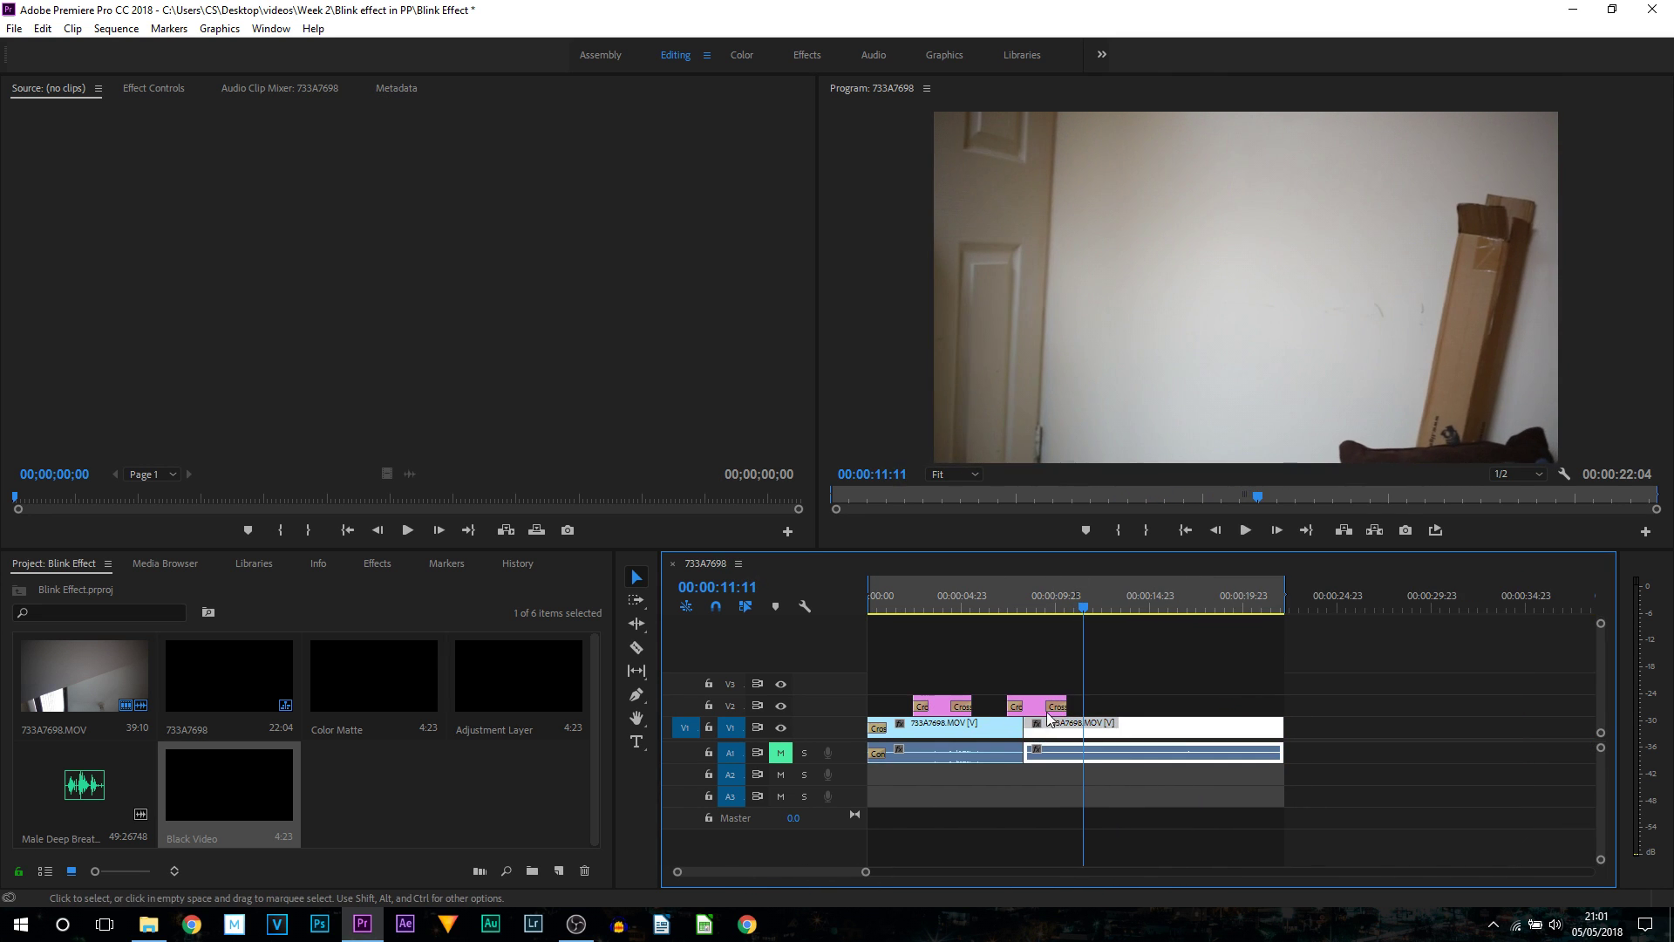
# Place two more blink copies later on V2 and play back to review all four.
pyautogui.press('super')
pyautogui.press('super')
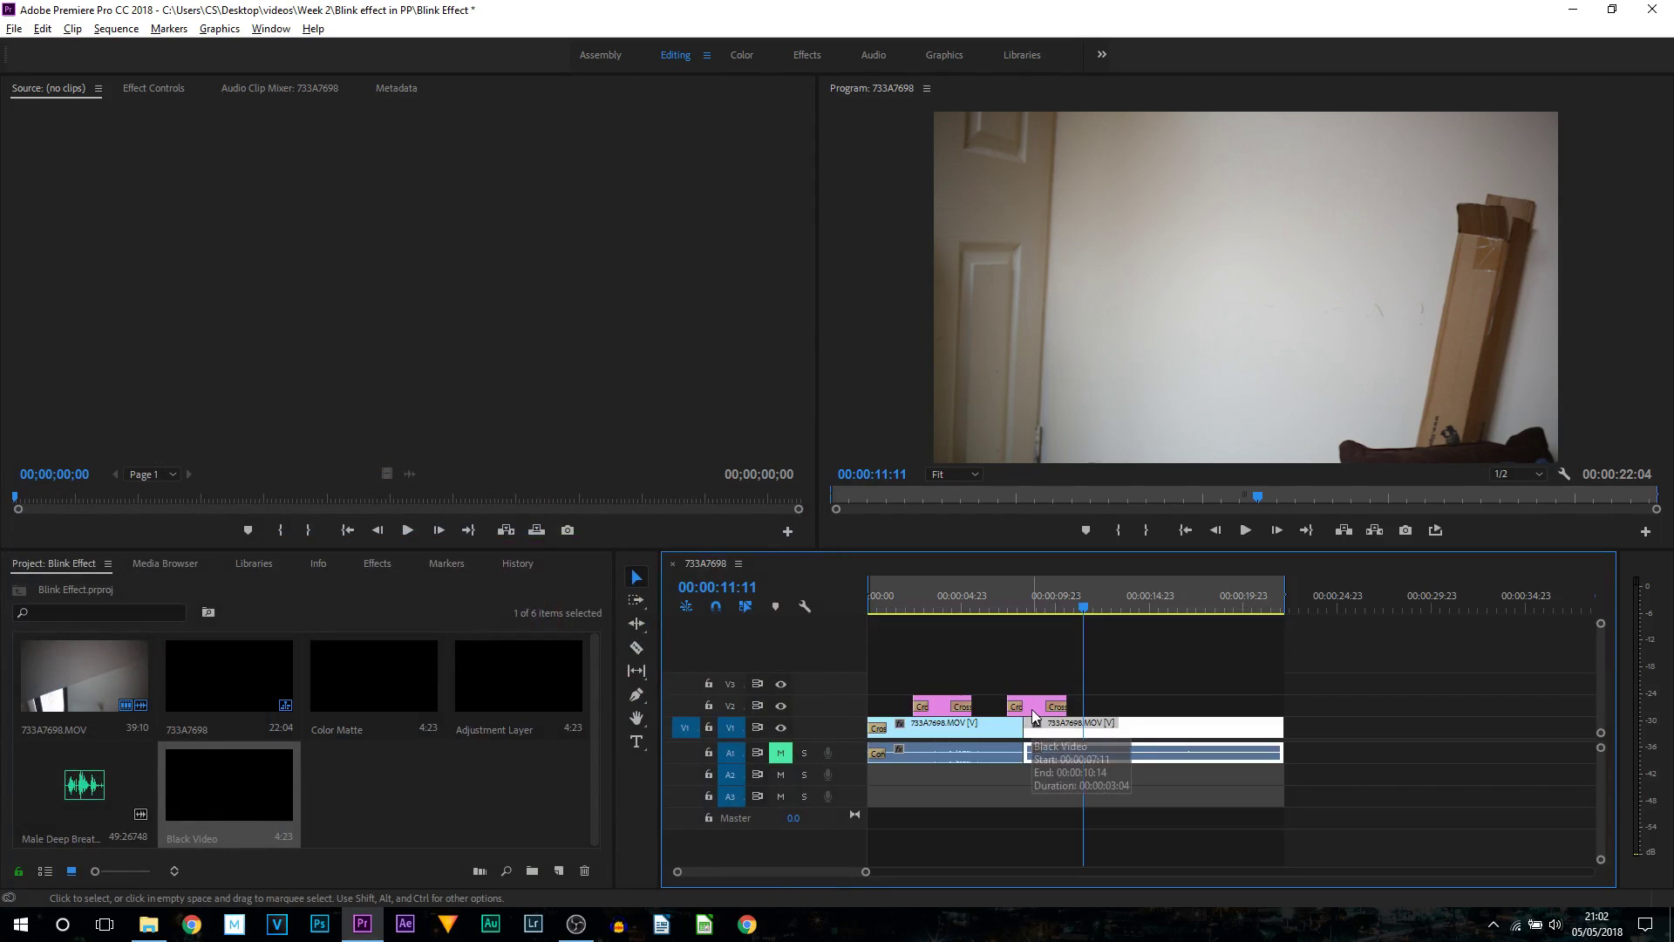
pyautogui.moveTo(1032, 710); pyautogui.dragTo(1132, 714)
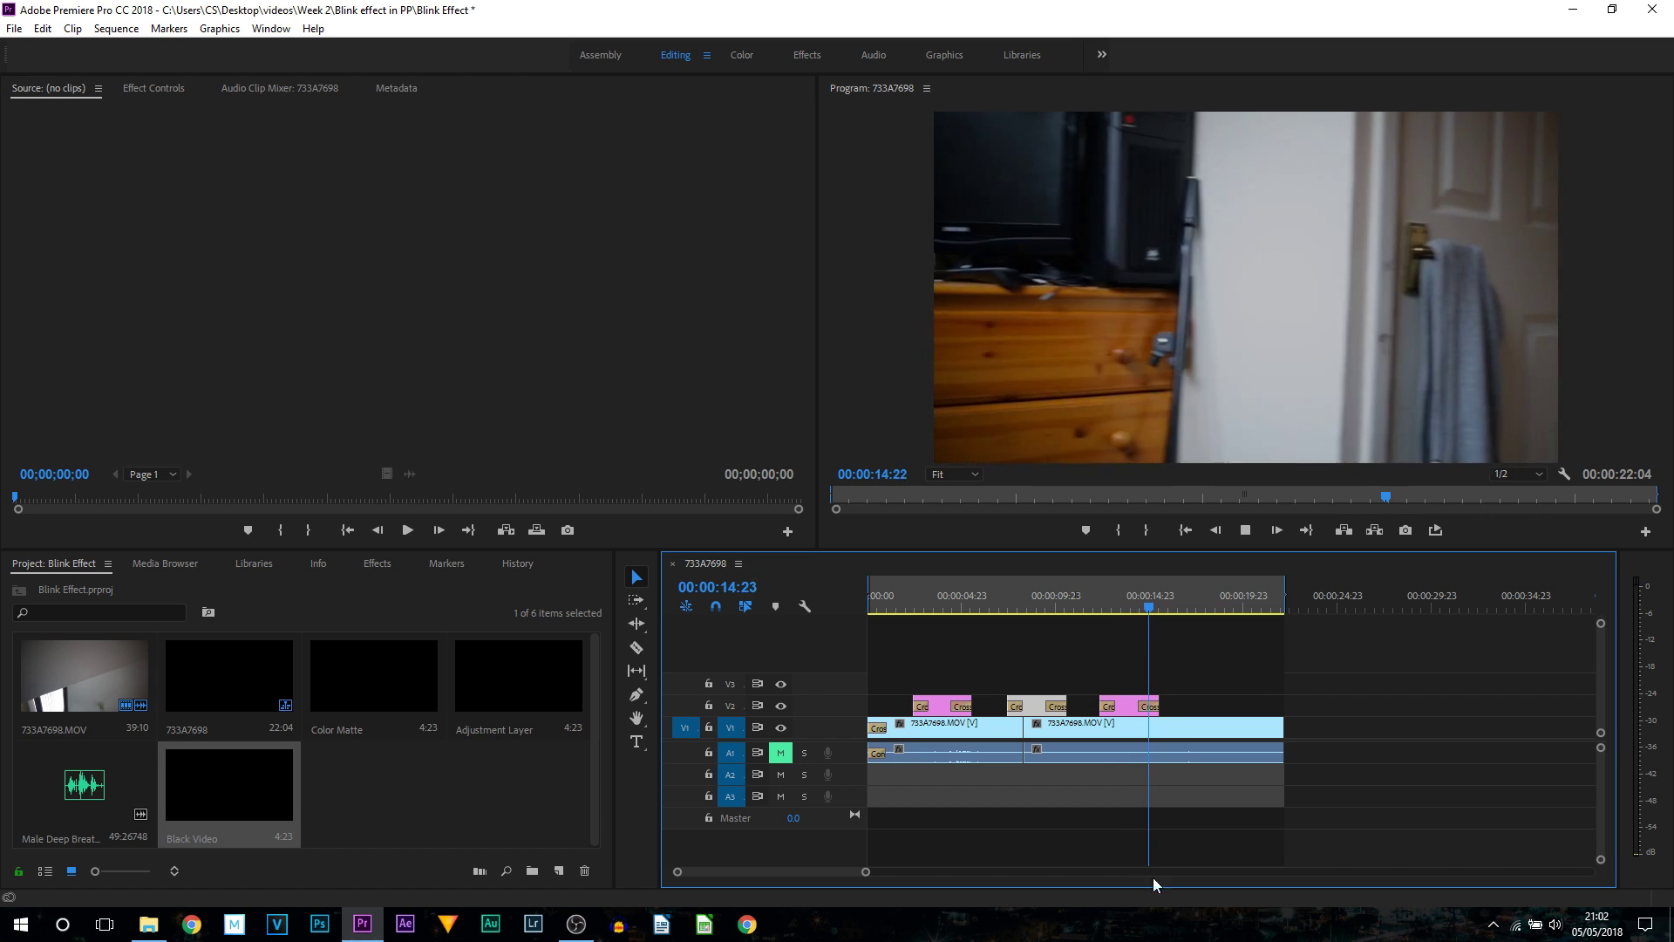
pyautogui.press('space')
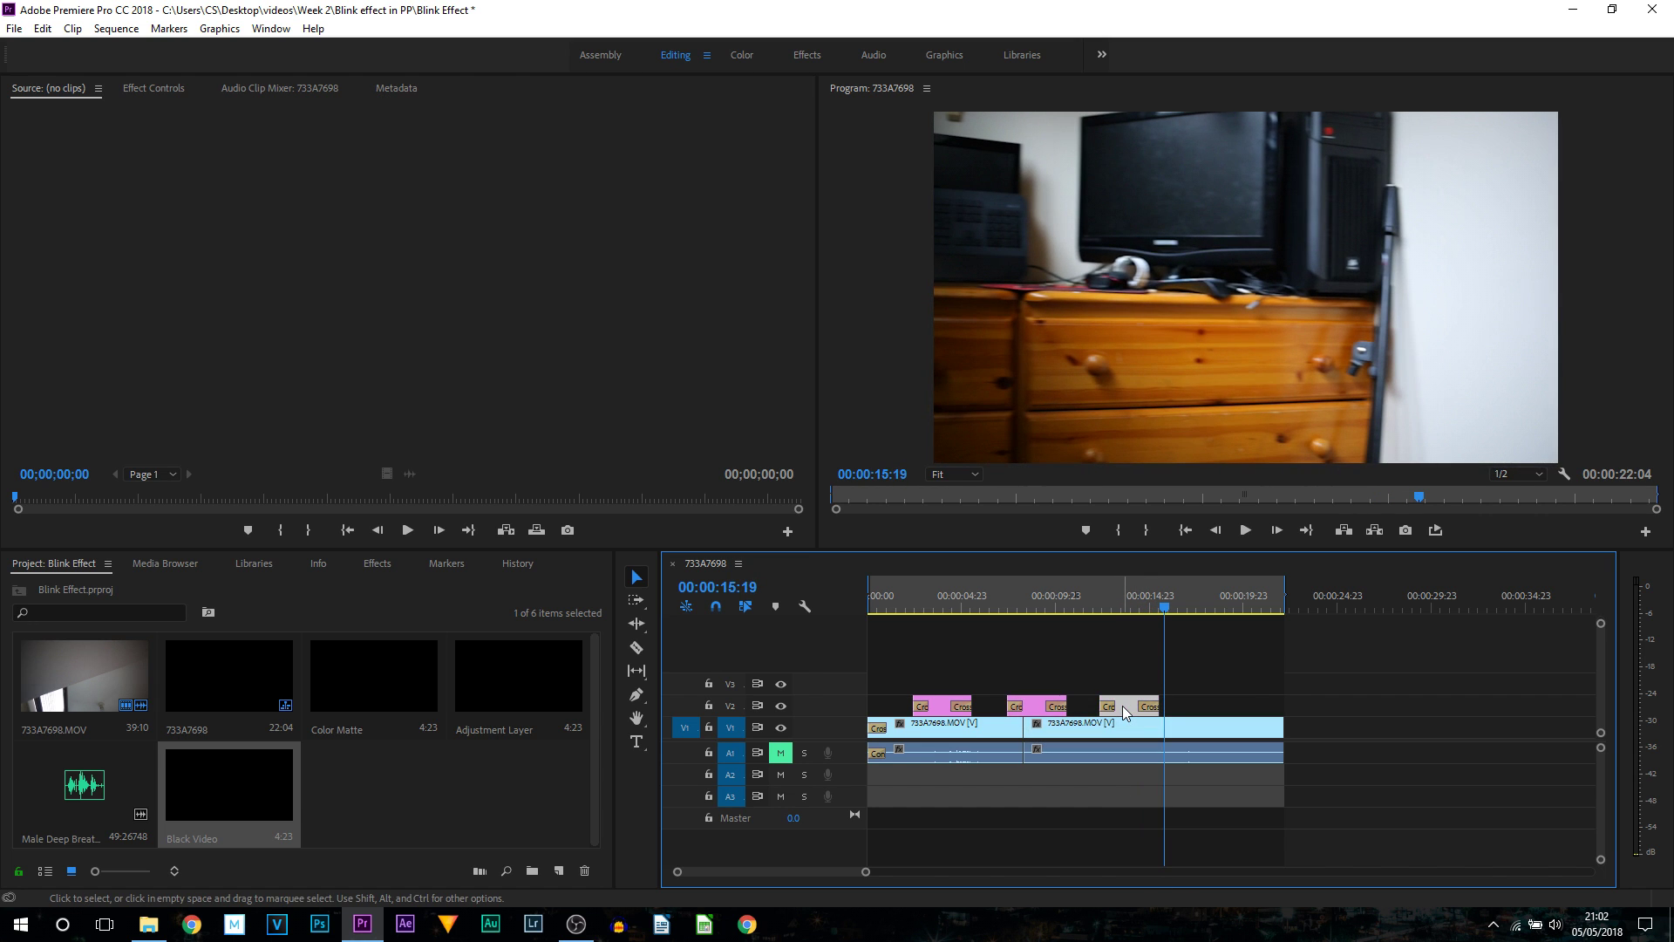
pyautogui.moveTo(1122, 704); pyautogui.dragTo(1221, 713)
pyautogui.press('space')
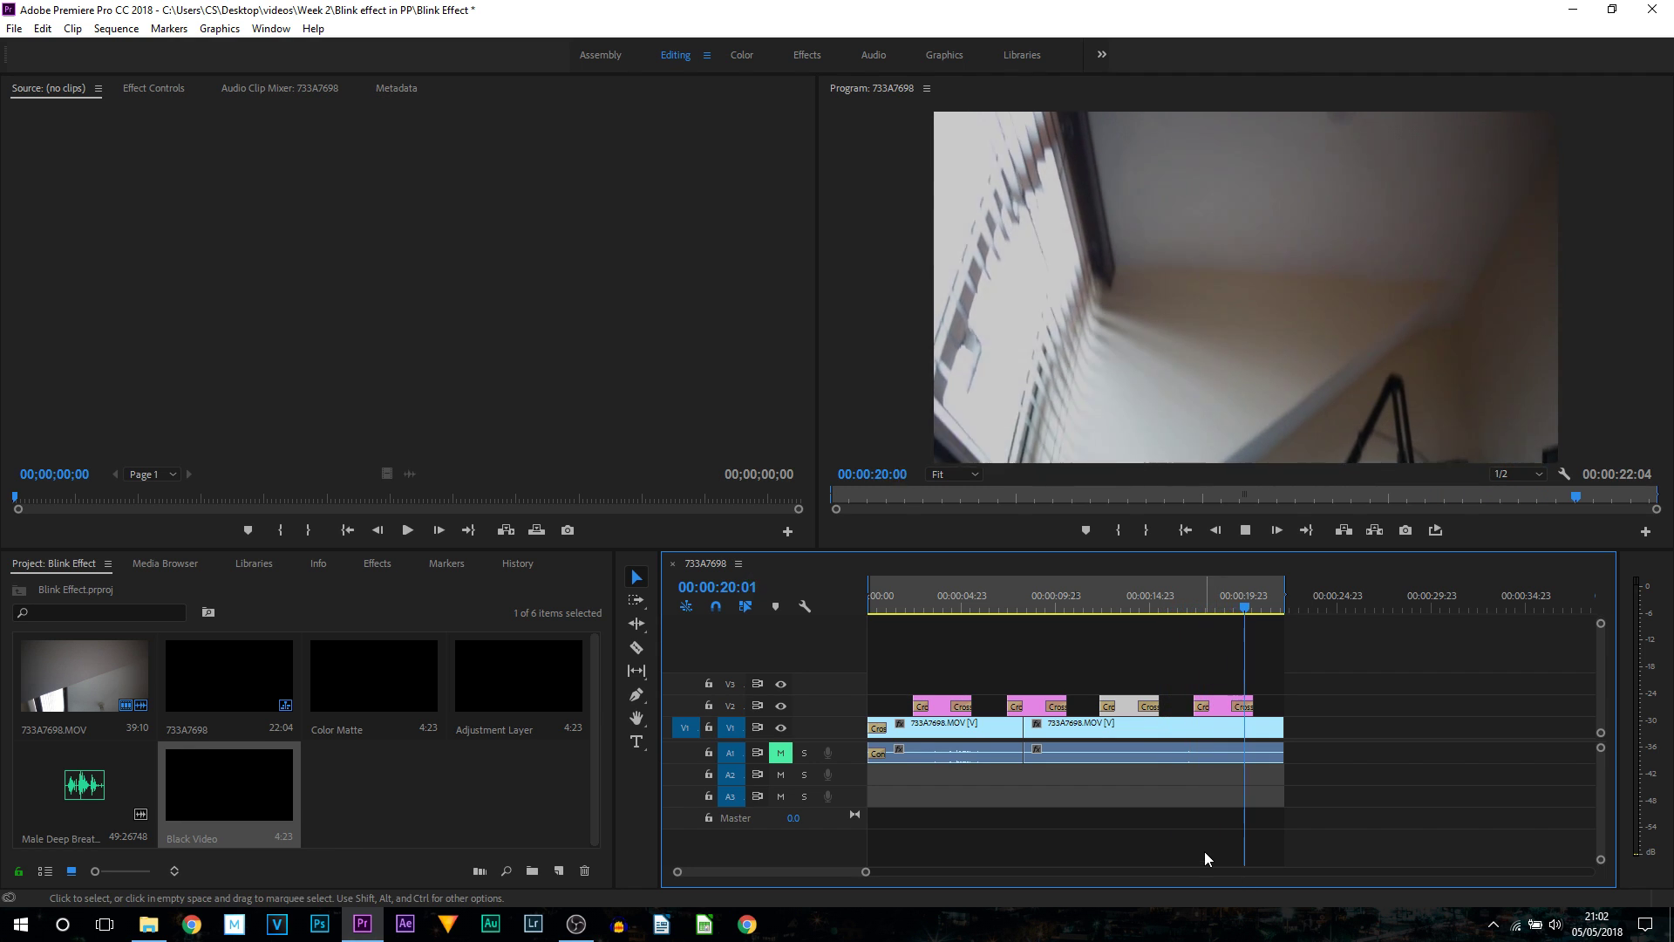
pyautogui.click(1245, 529)
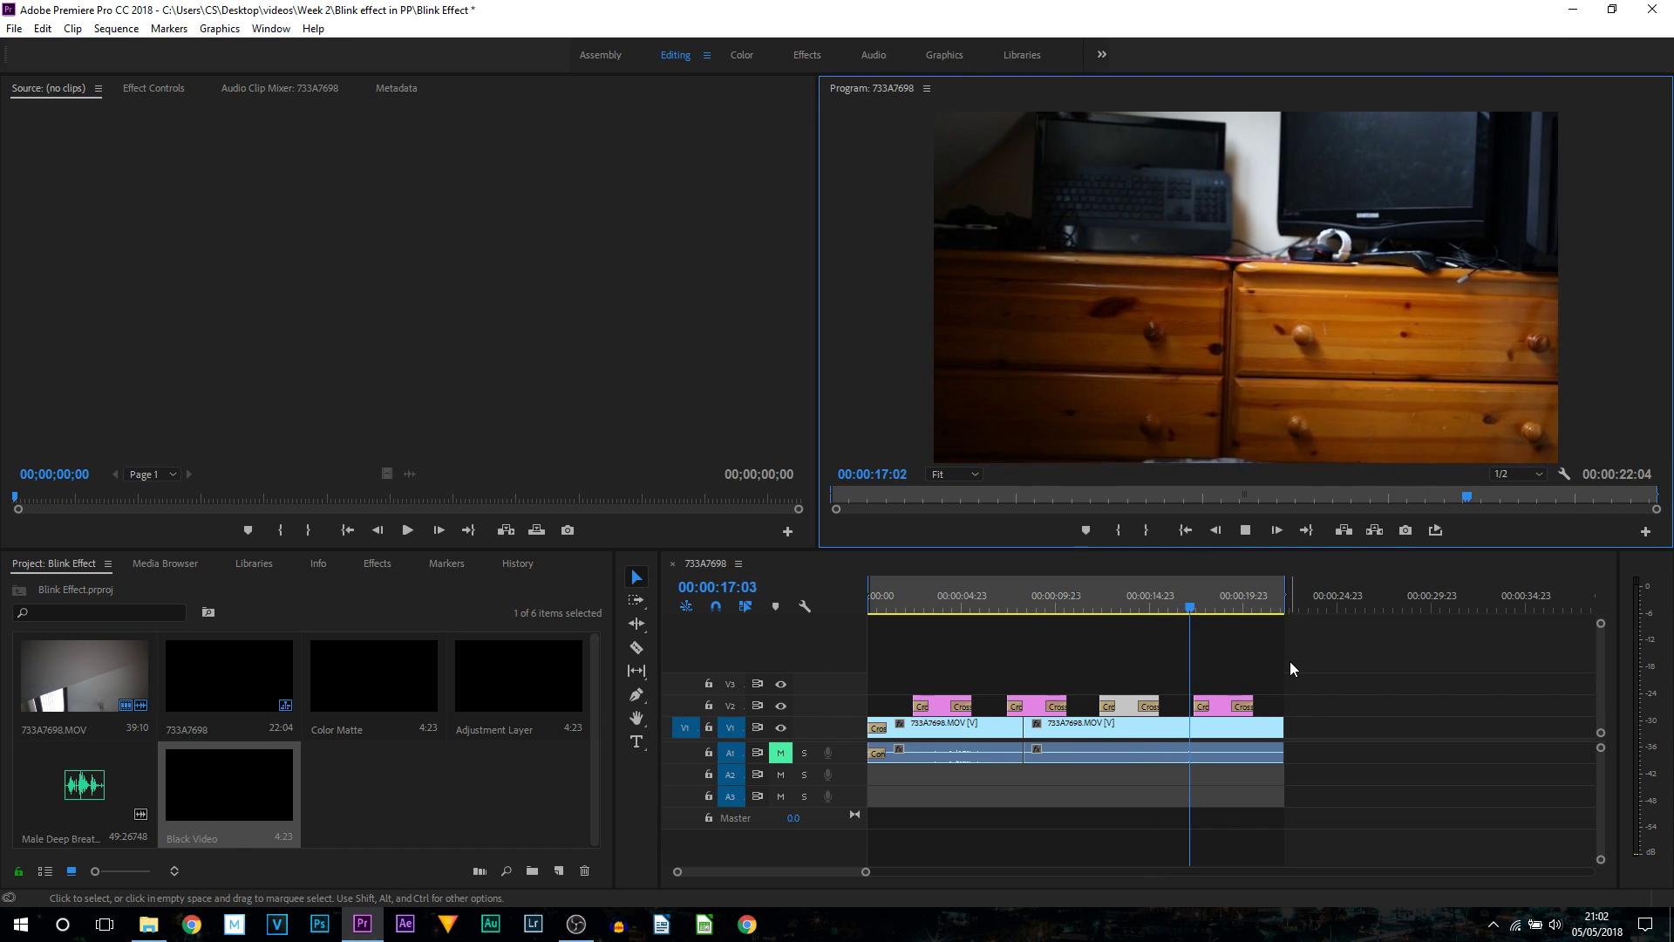
# Stop playback with the playhead about one second in, then open the Window menu.
pyautogui.click(1245, 530)
pyautogui.click(896, 606)
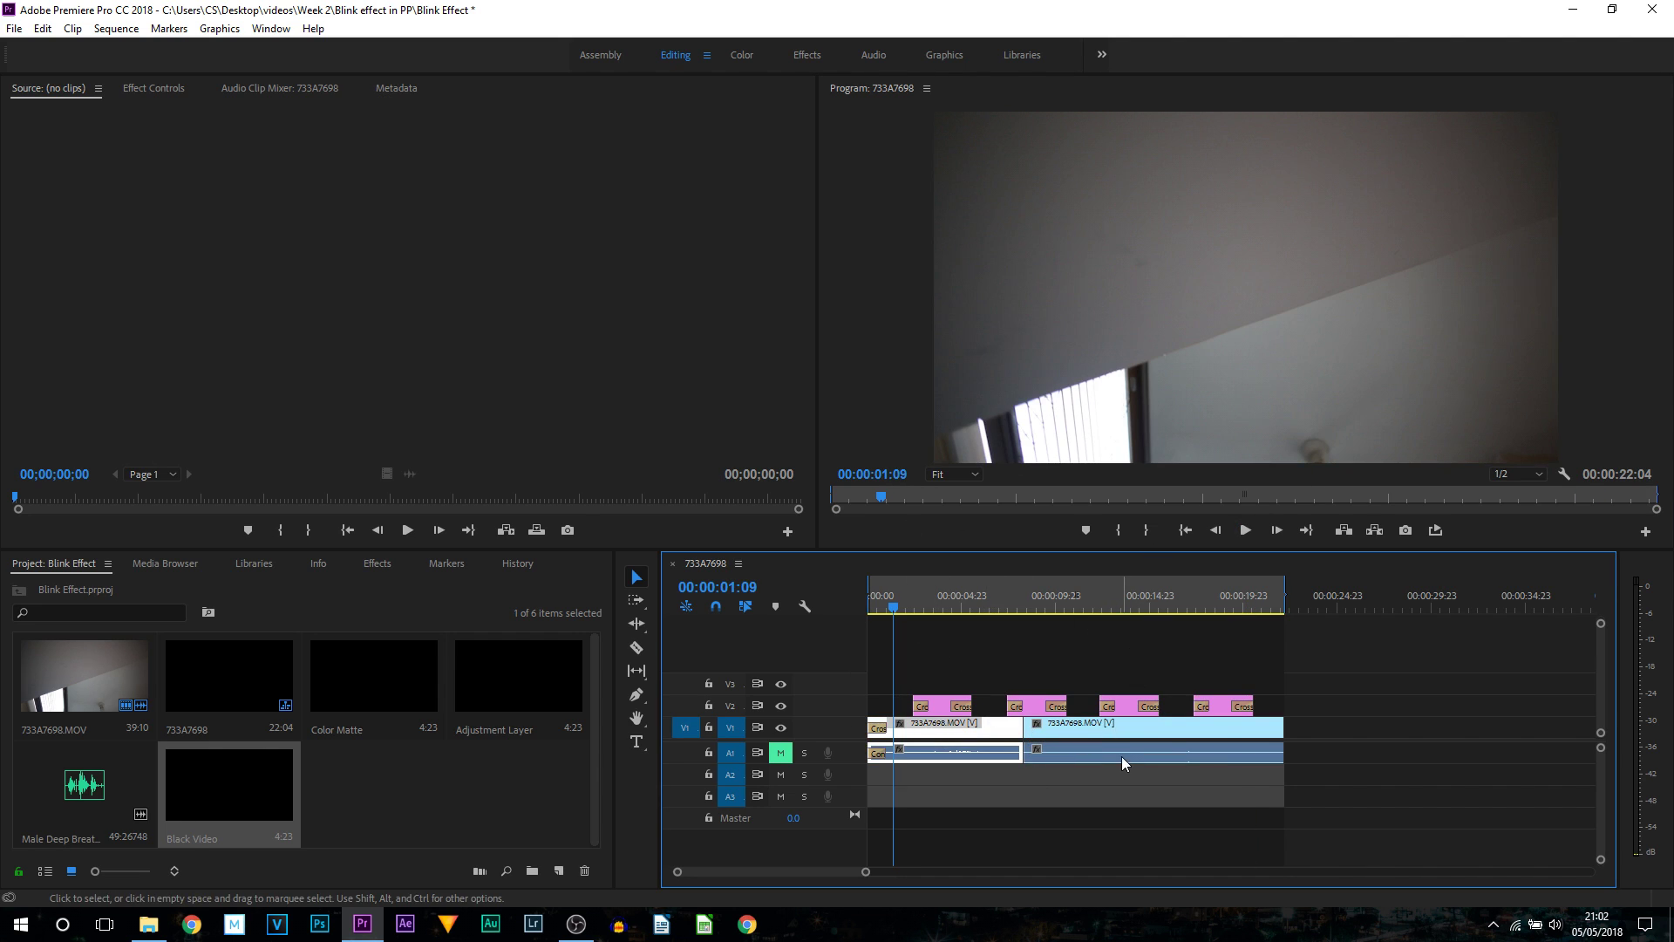
pyautogui.click(272, 28)
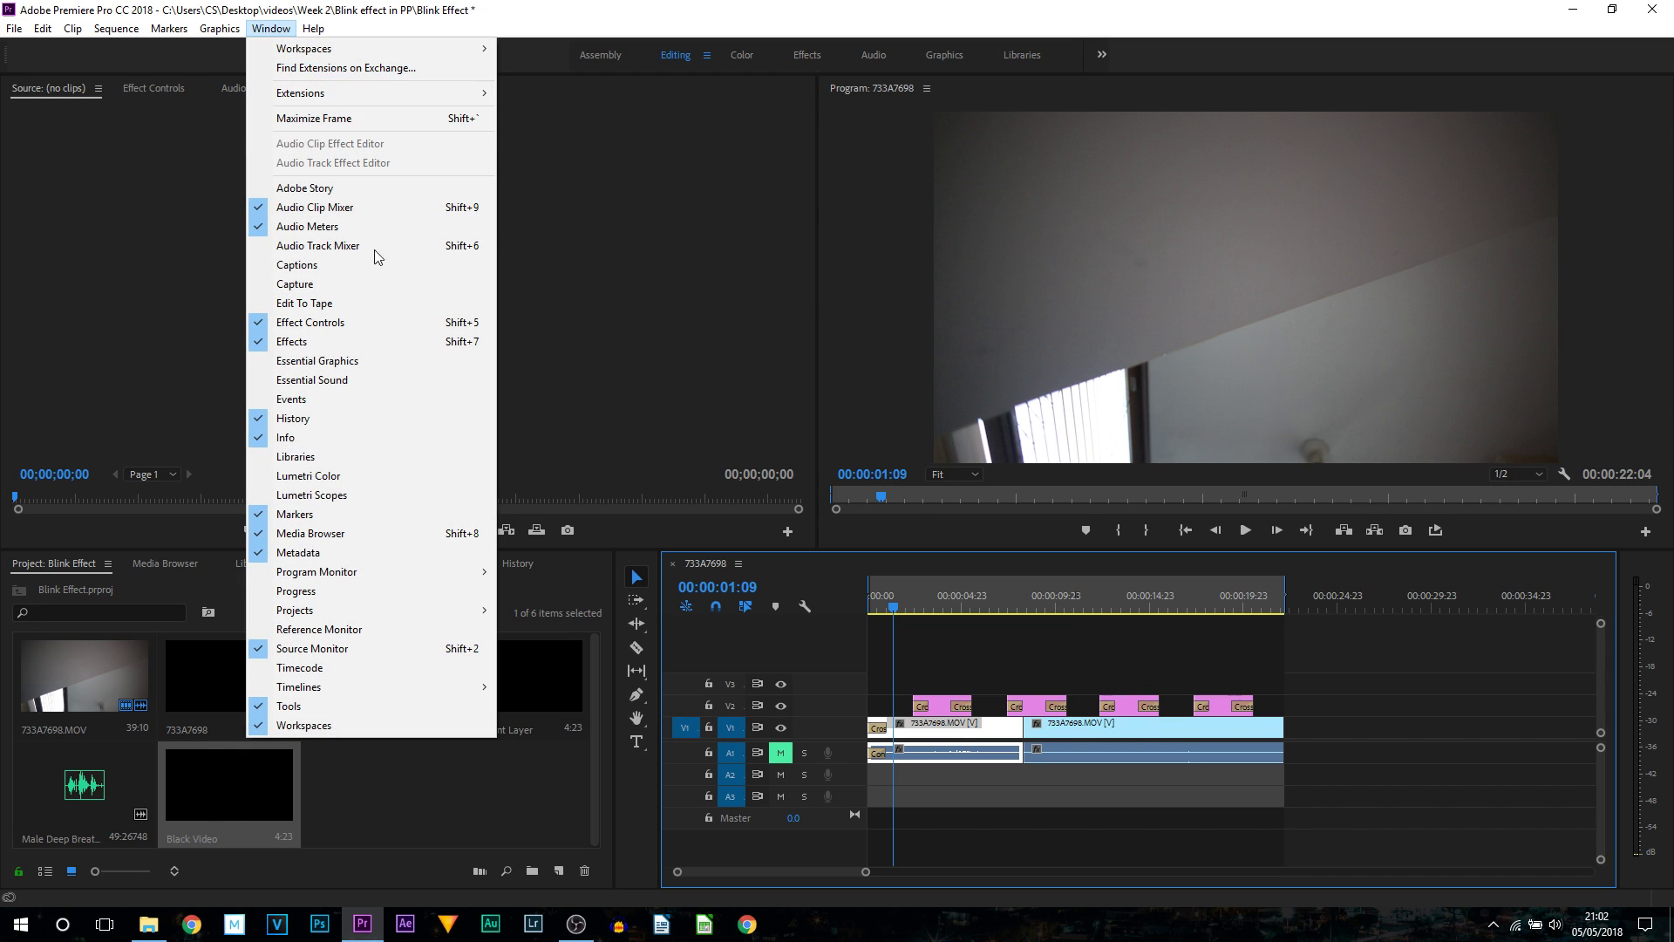
# Show the Lumetri Color panel and zoom the timeline out further.
pyautogui.click(394, 478)
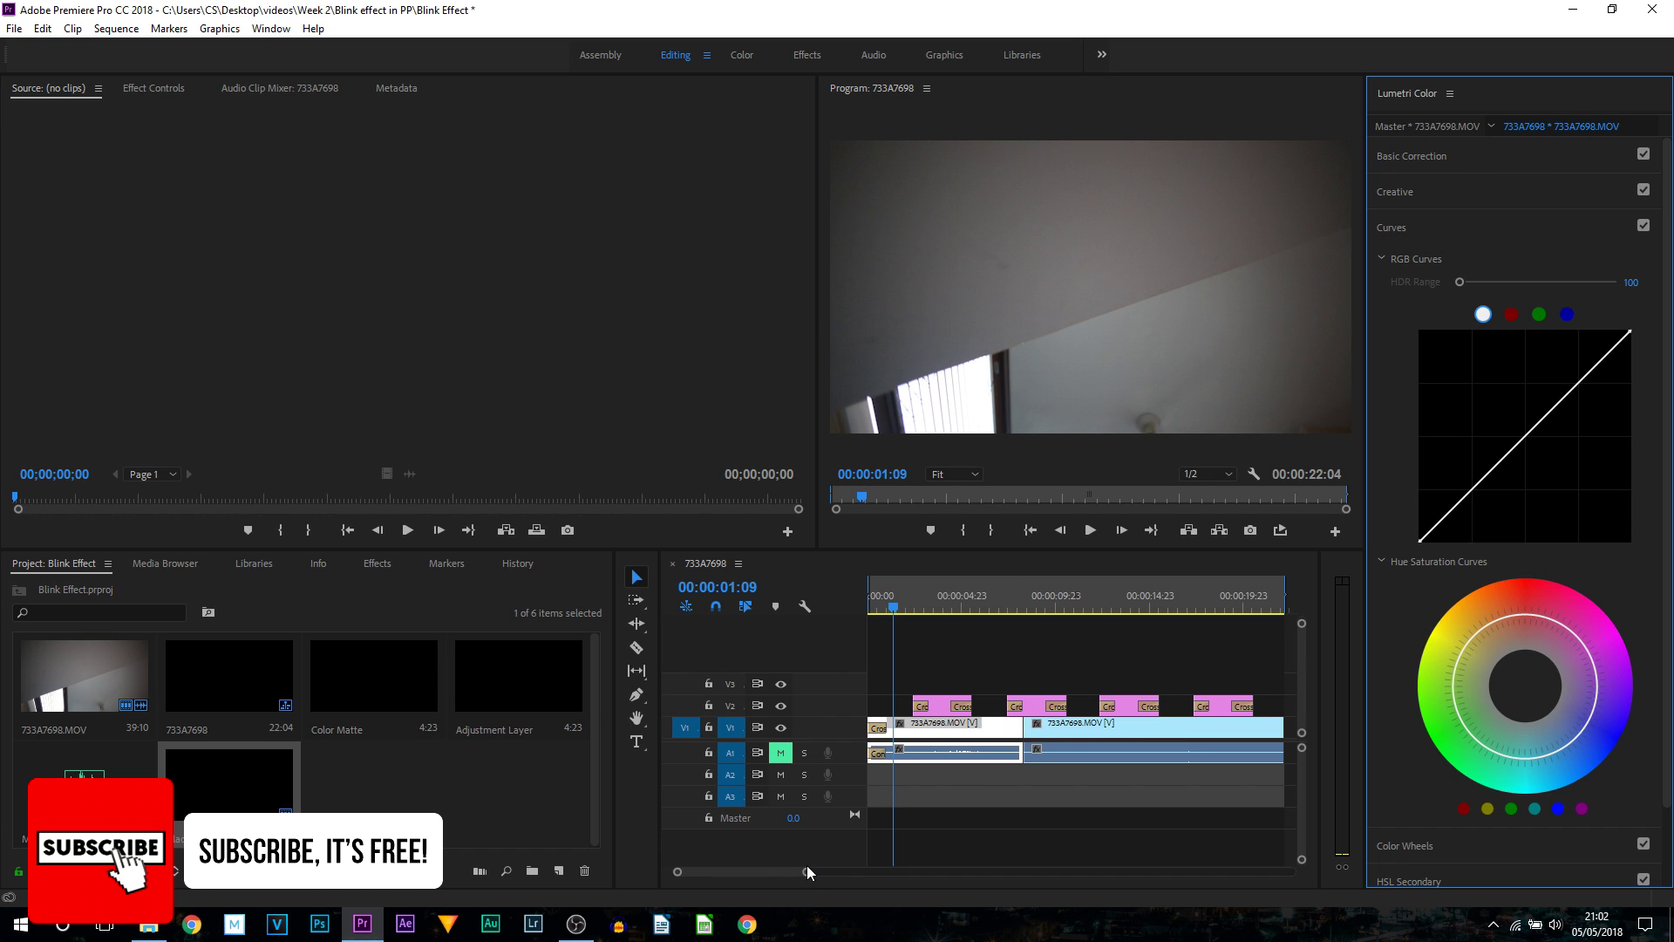
pyautogui.moveTo(807, 870); pyautogui.dragTo(877, 870)
pyautogui.click(353, 779)
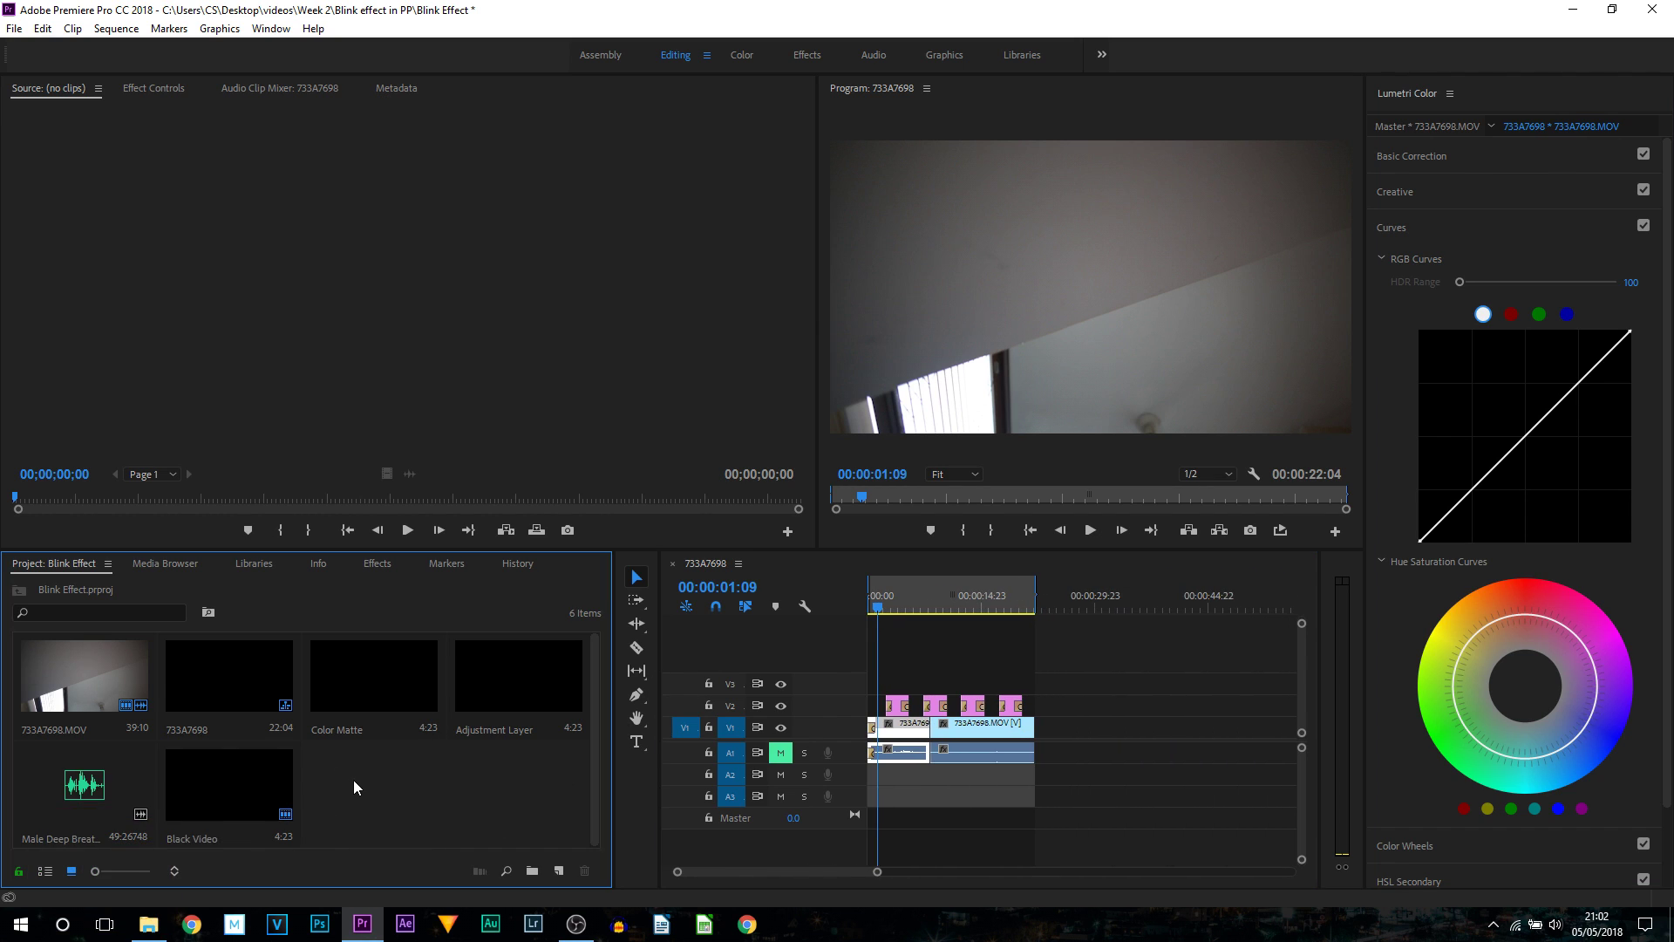
# Create a default Adjustment Layer and stretch it across the whole sequence on V3.
pyautogui.rightClick(432, 783)
pyautogui.moveTo(515, 695)
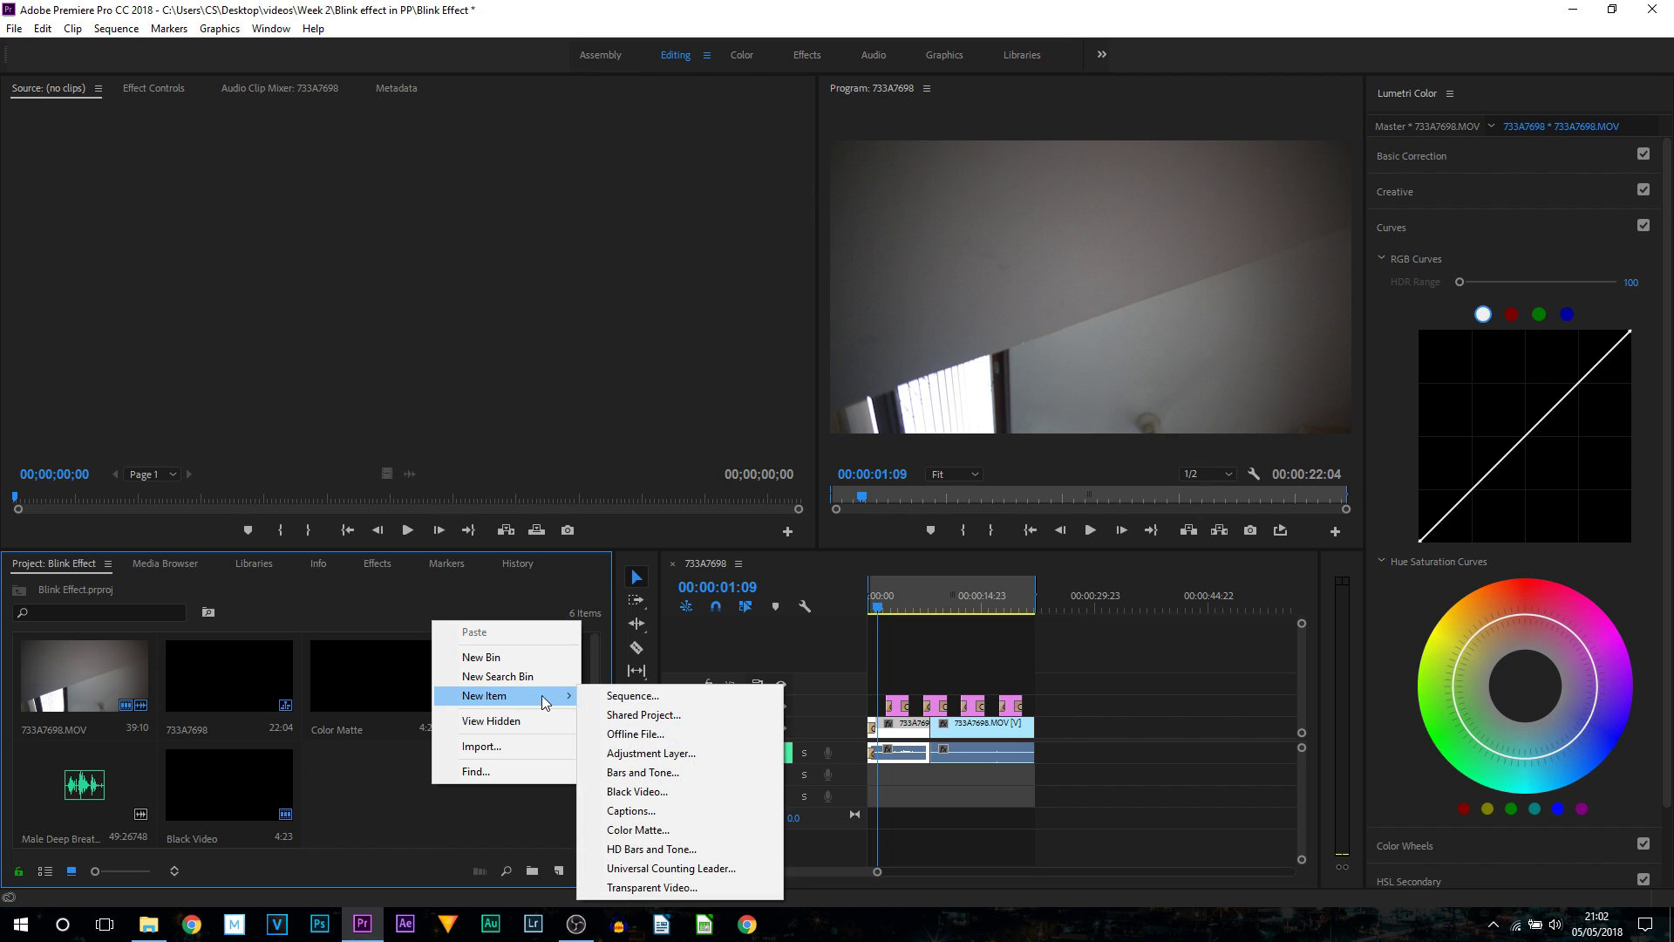
pyautogui.click(741, 755)
pyautogui.click(870, 523)
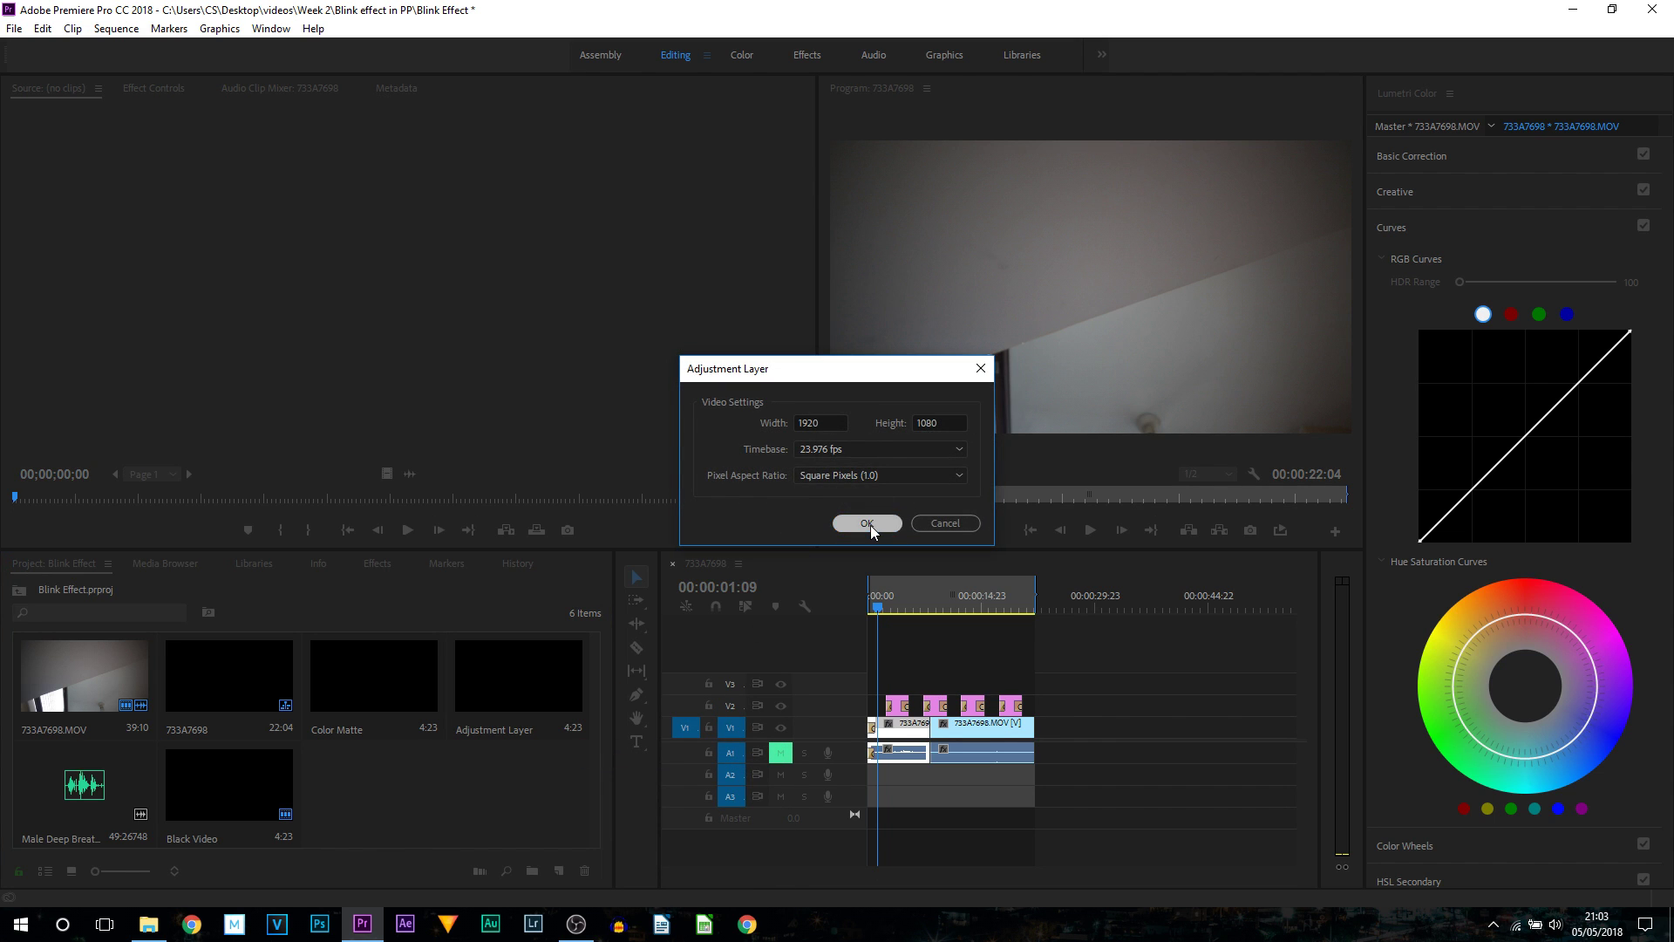
pyautogui.moveTo(394, 787); pyautogui.dragTo(902, 684)
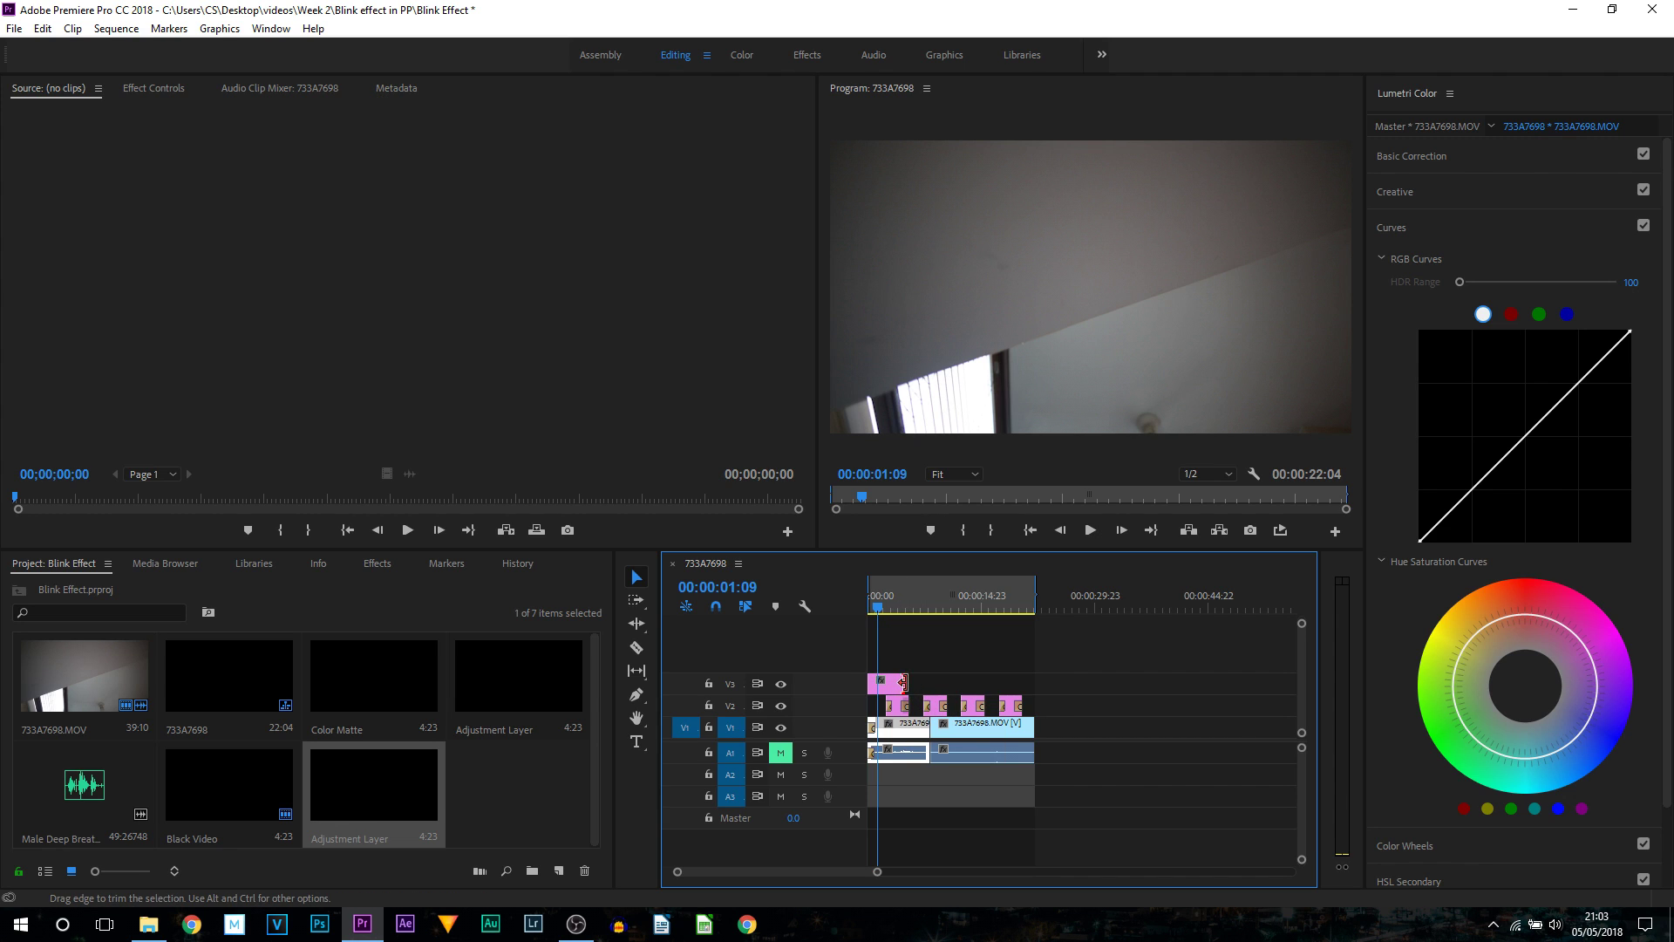
pyautogui.moveTo(903, 682); pyautogui.dragTo(1035, 679)
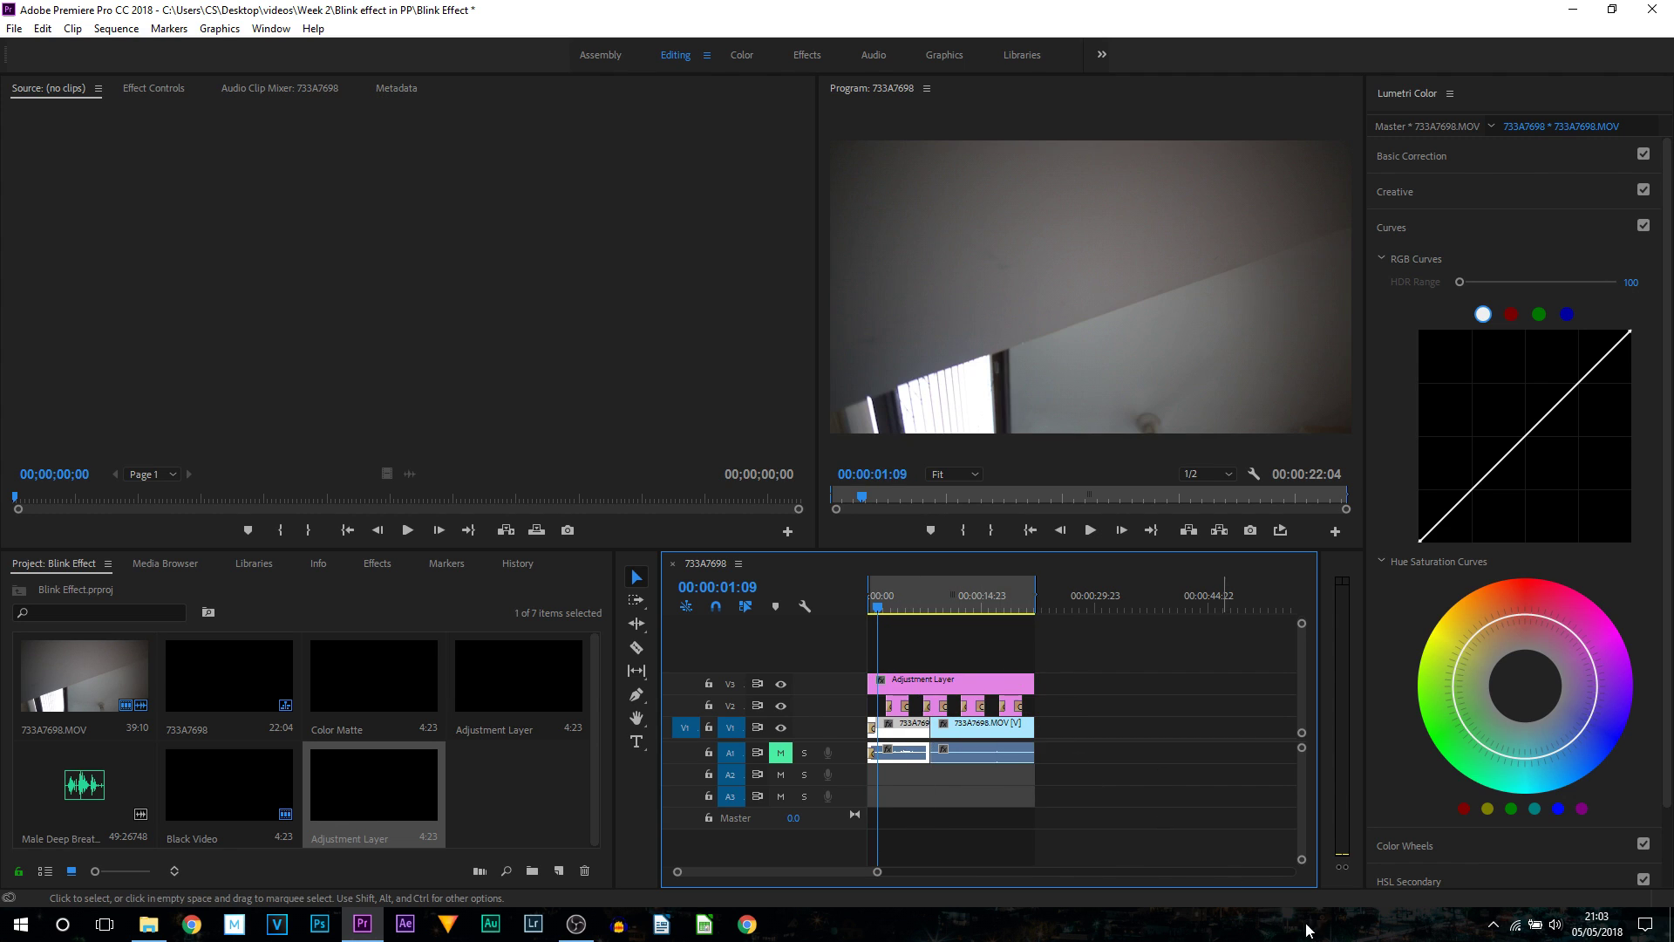
# Select the adjustment layer and pull its RGB curve down to darken the image.
pyautogui.click(924, 687)
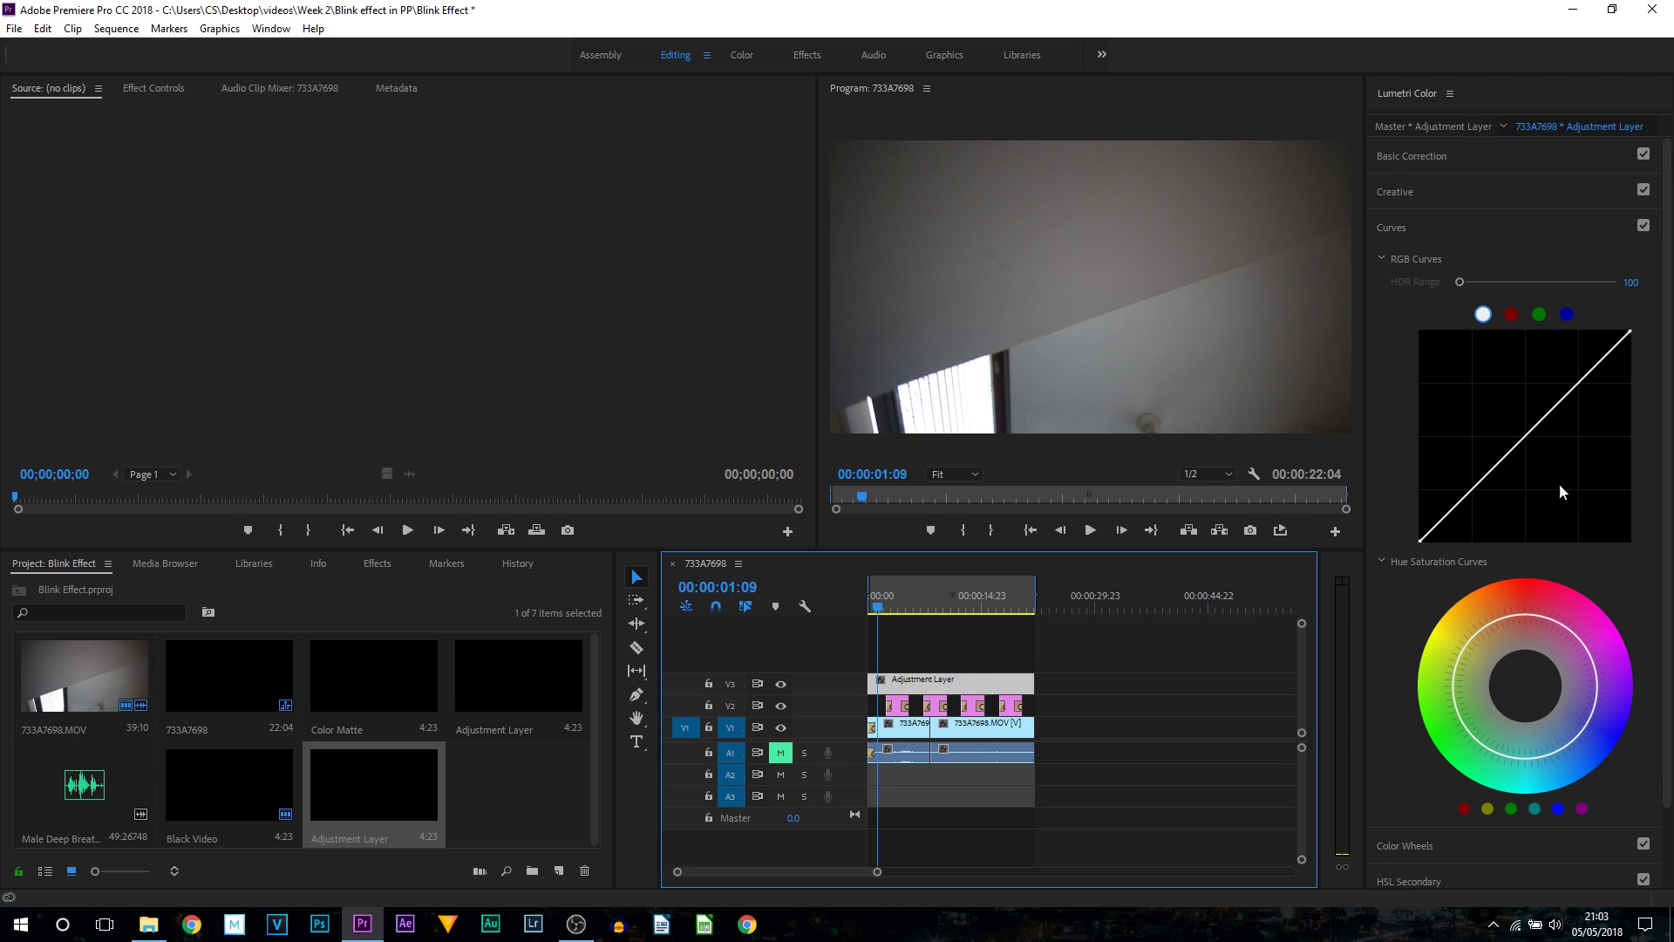
pyautogui.moveTo(1533, 446); pyautogui.dragTo(1535, 455)
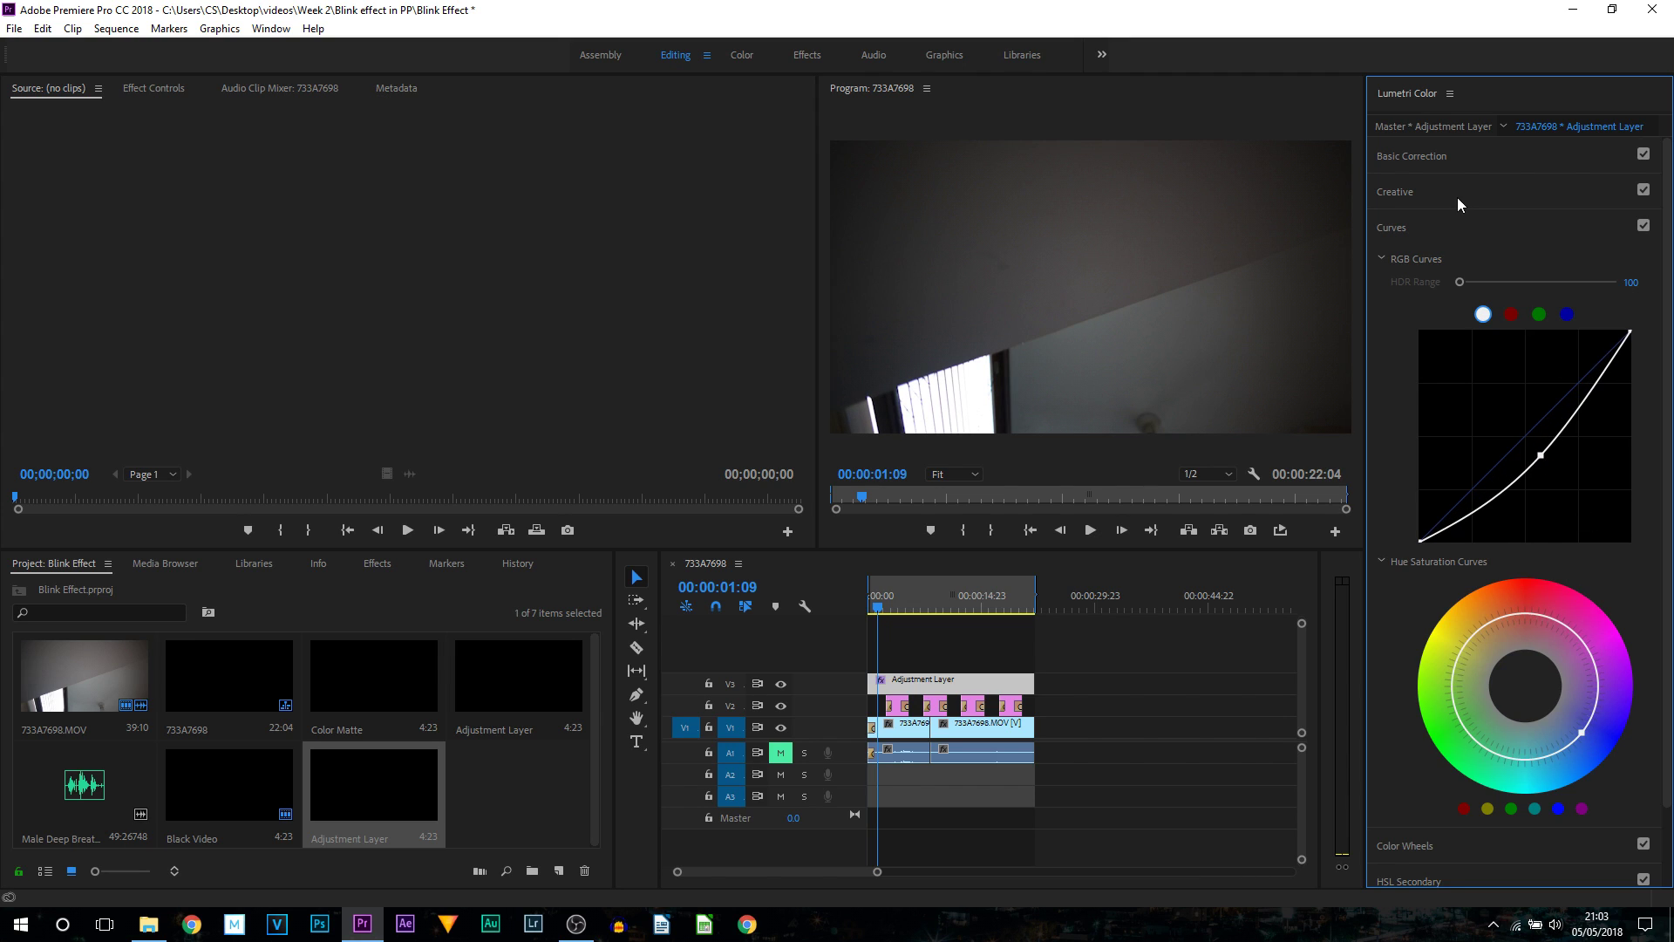
pyautogui.click(1435, 168)
pyautogui.click(1437, 155)
pyautogui.click(1416, 190)
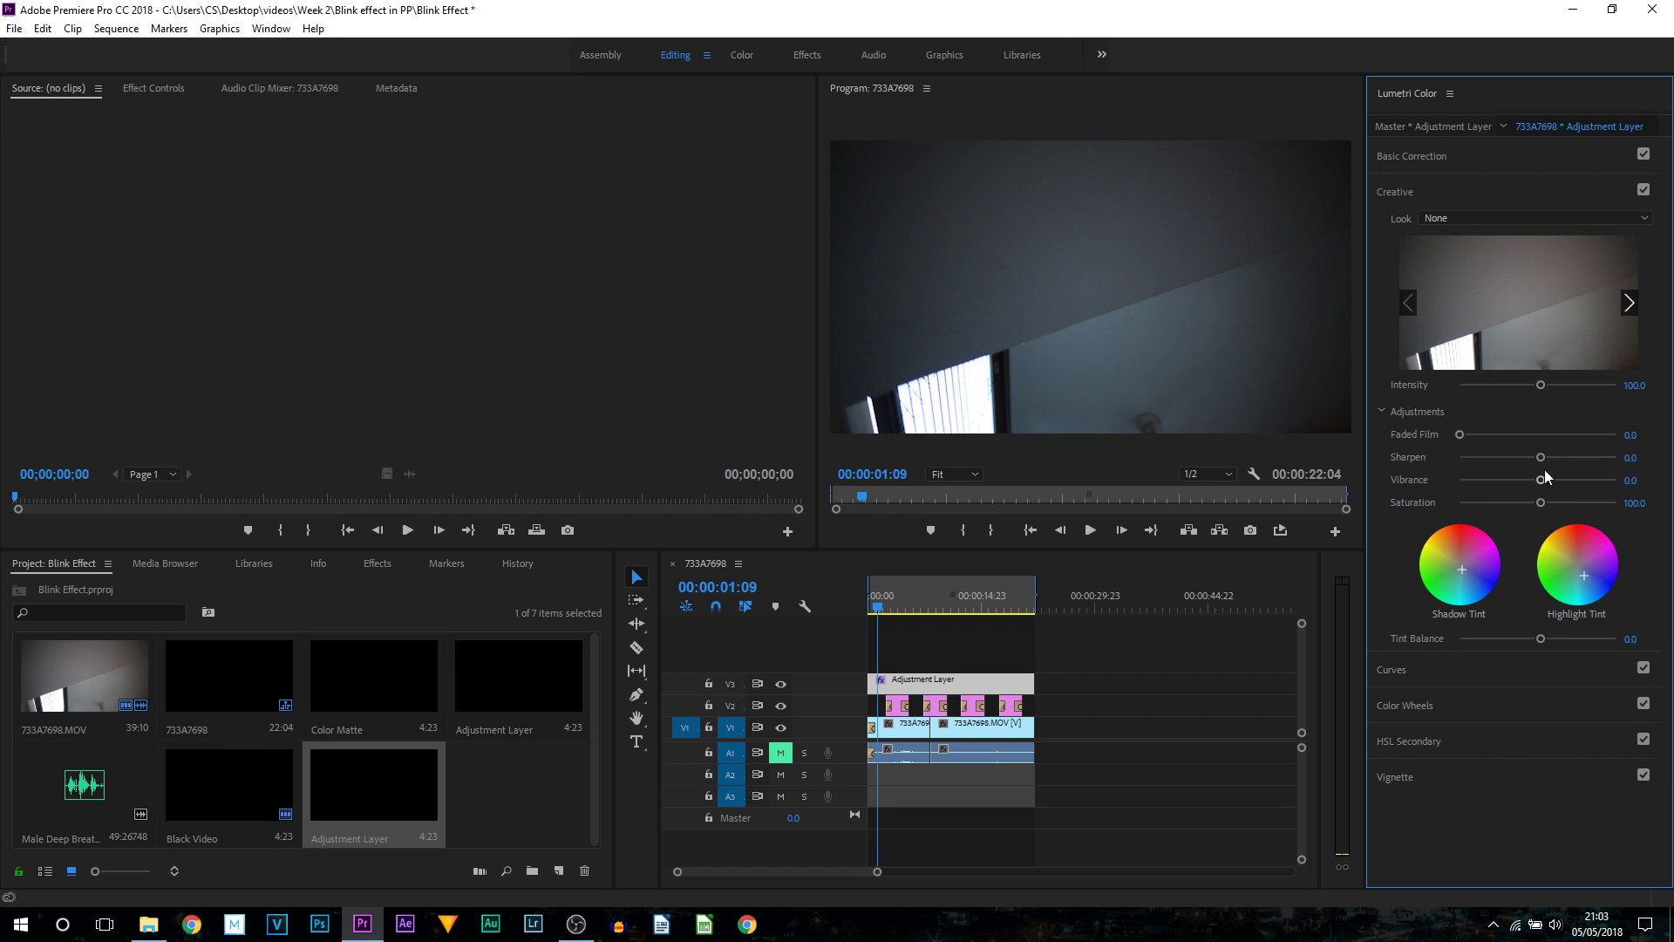
pyautogui.click(1450, 153)
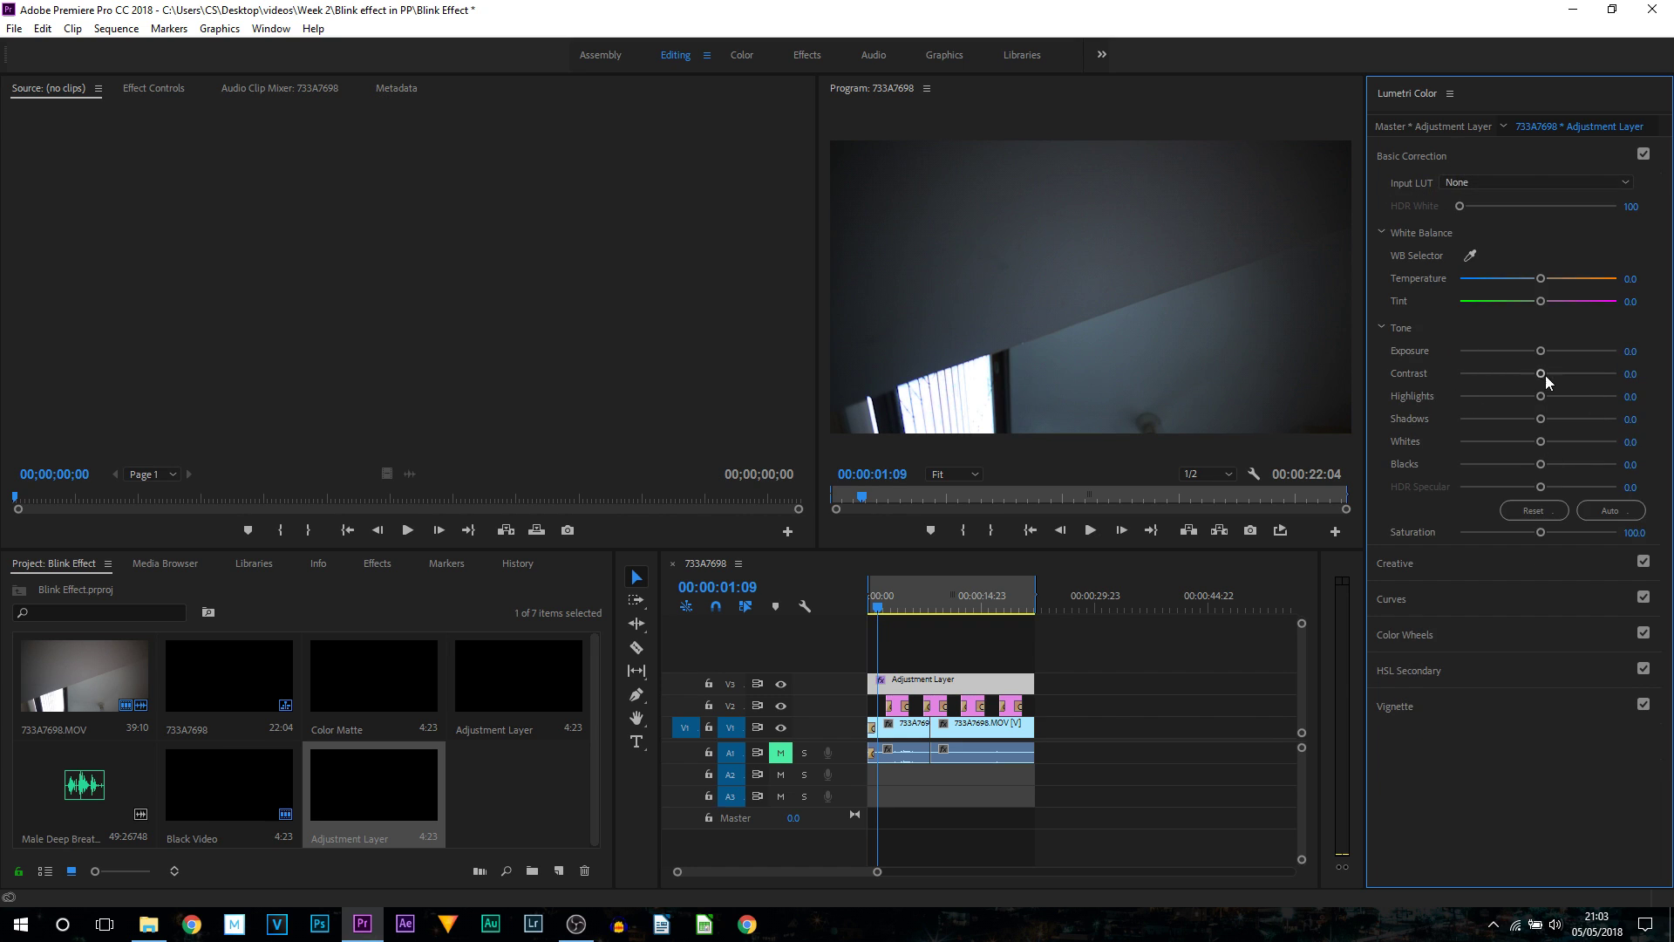
# Set Highlights -55.8, Shadows -44.8 and Temperature -21.5, then return the playhead to the start.
pyautogui.moveTo(1539, 396); pyautogui.dragTo(1504, 419)
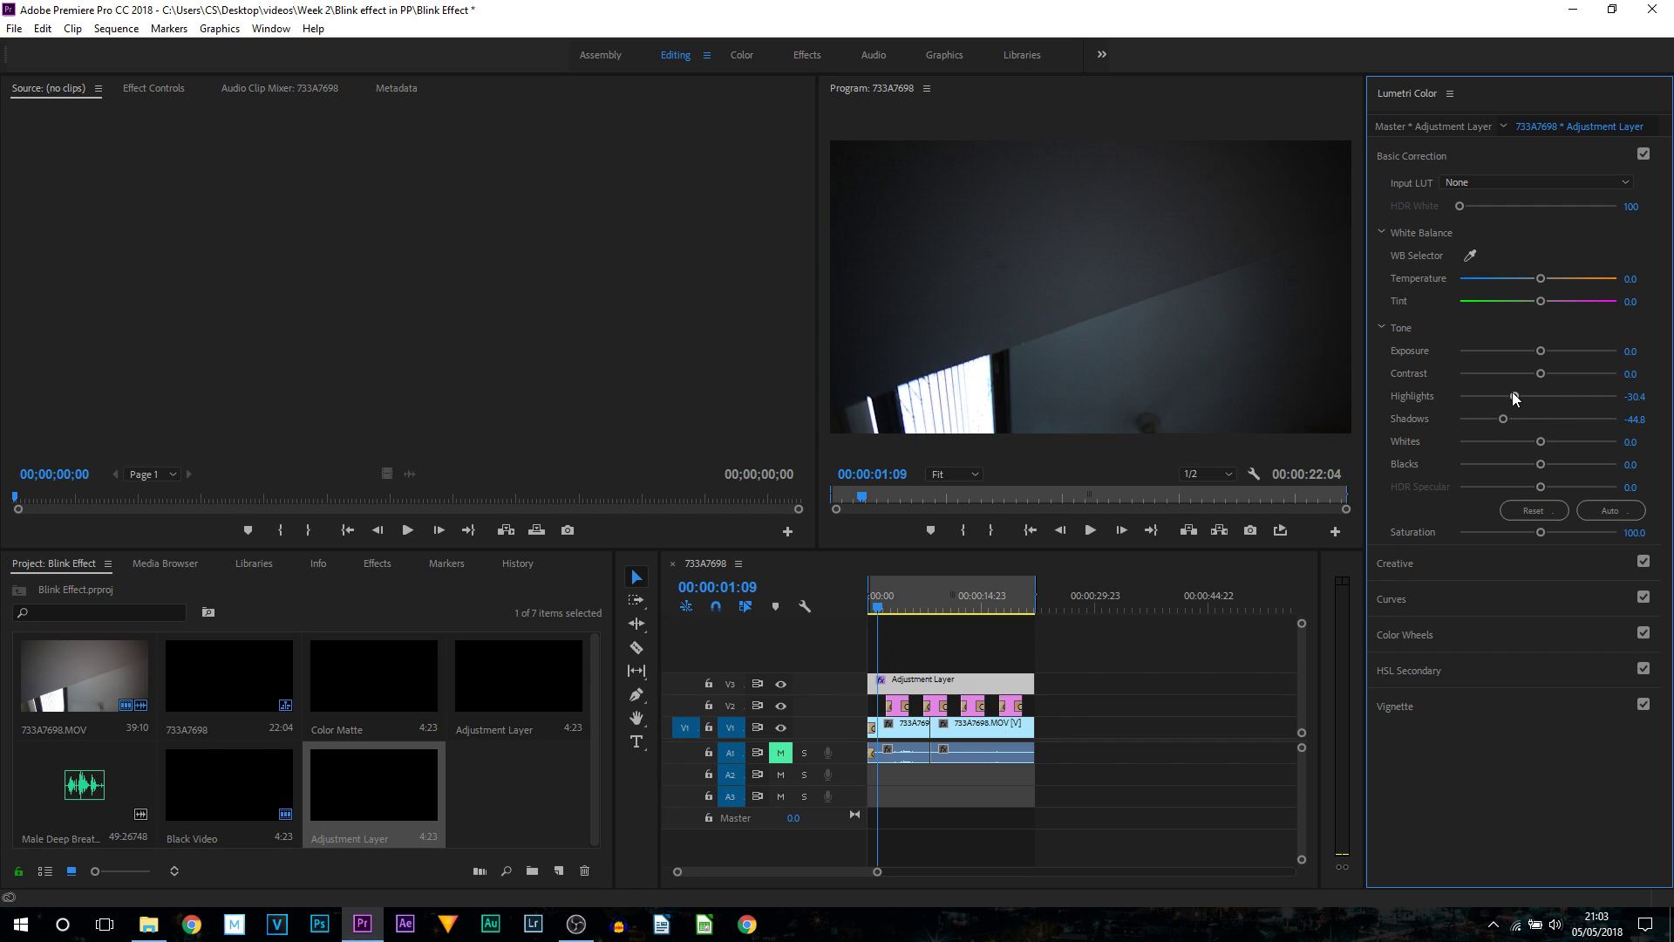
pyautogui.moveTo(1541, 279); pyautogui.dragTo(1525, 279)
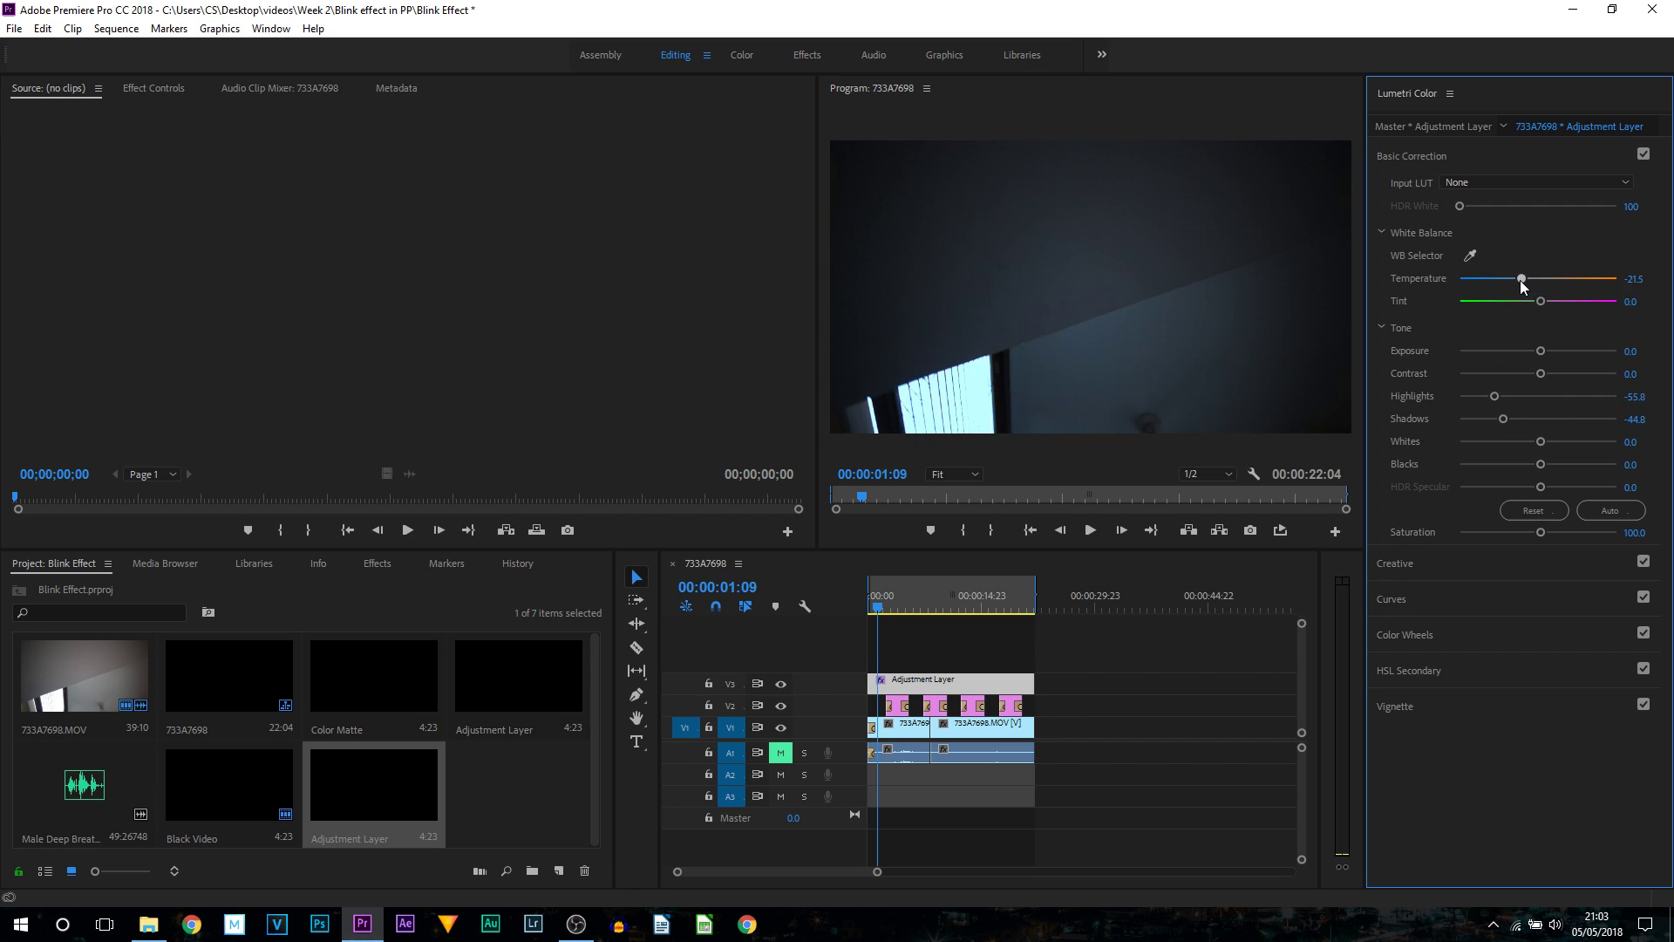
pyautogui.click(1473, 559)
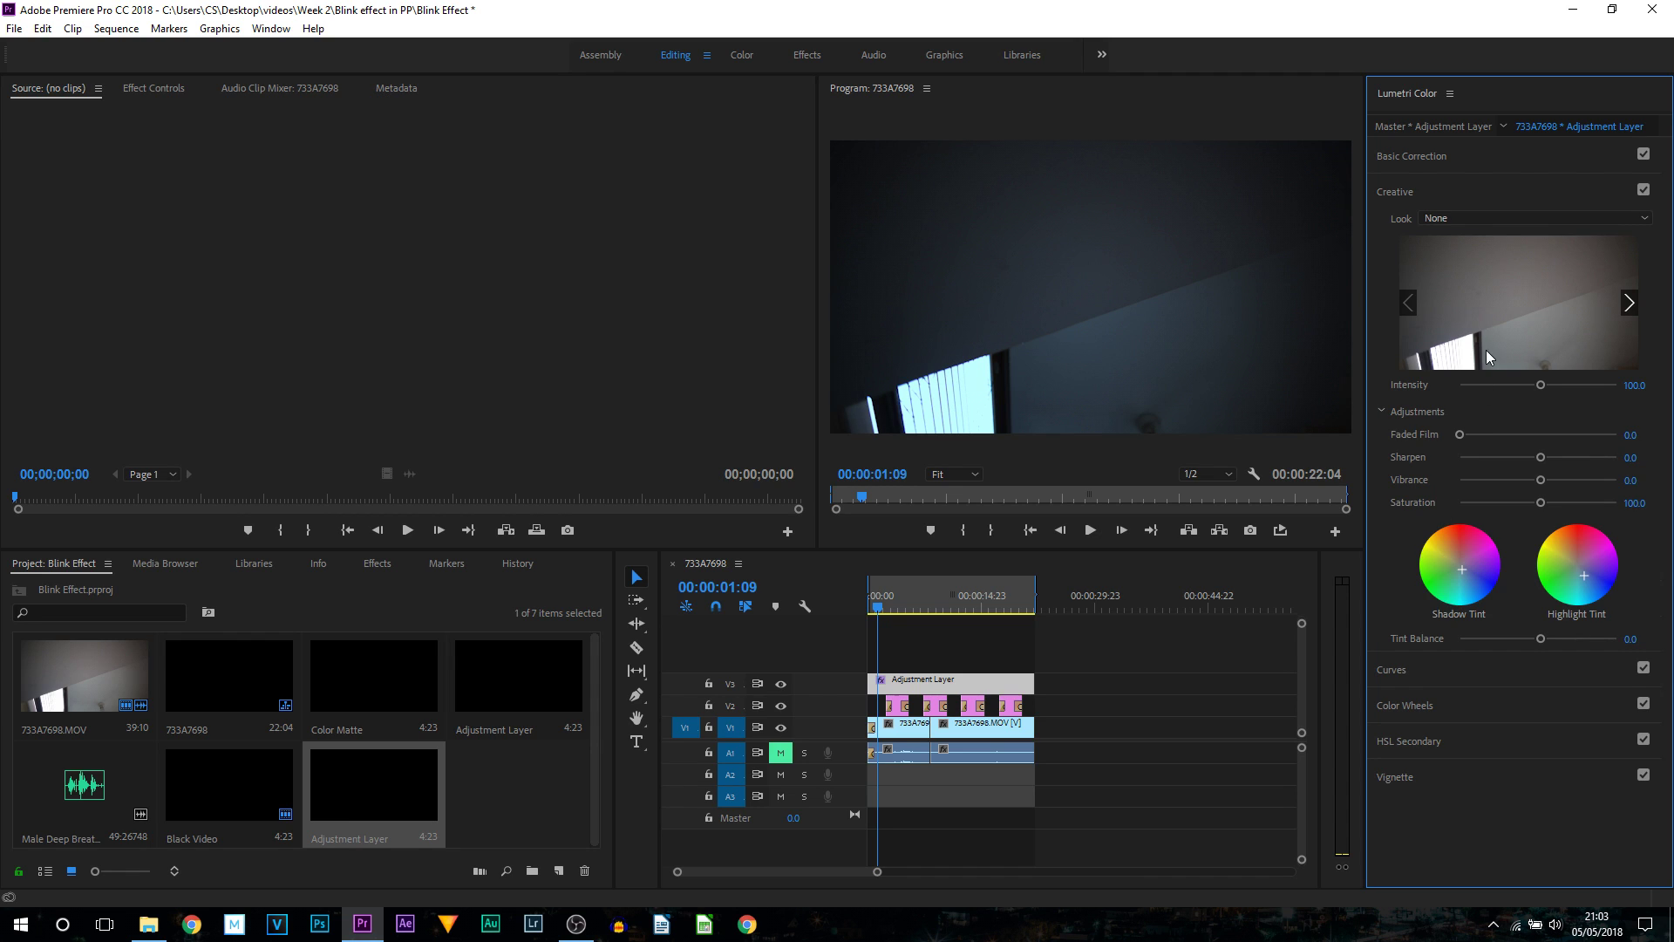
pyautogui.click(1488, 192)
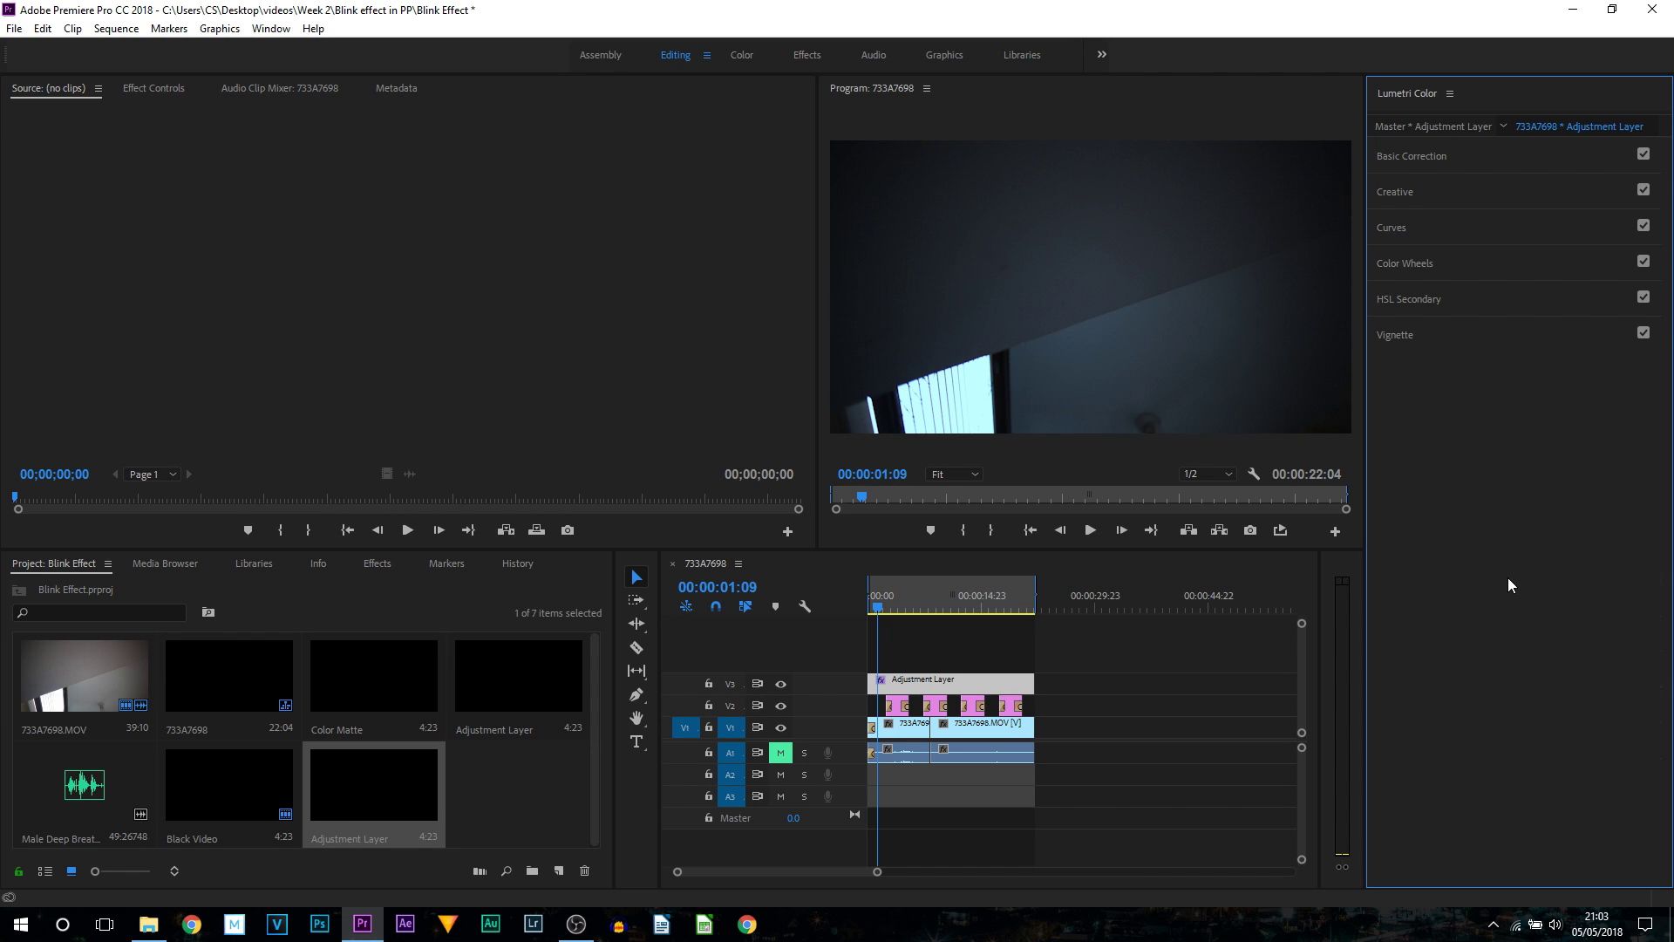
pyautogui.click(938, 590)
pyautogui.press('Home')
pyautogui.click(1090, 530)
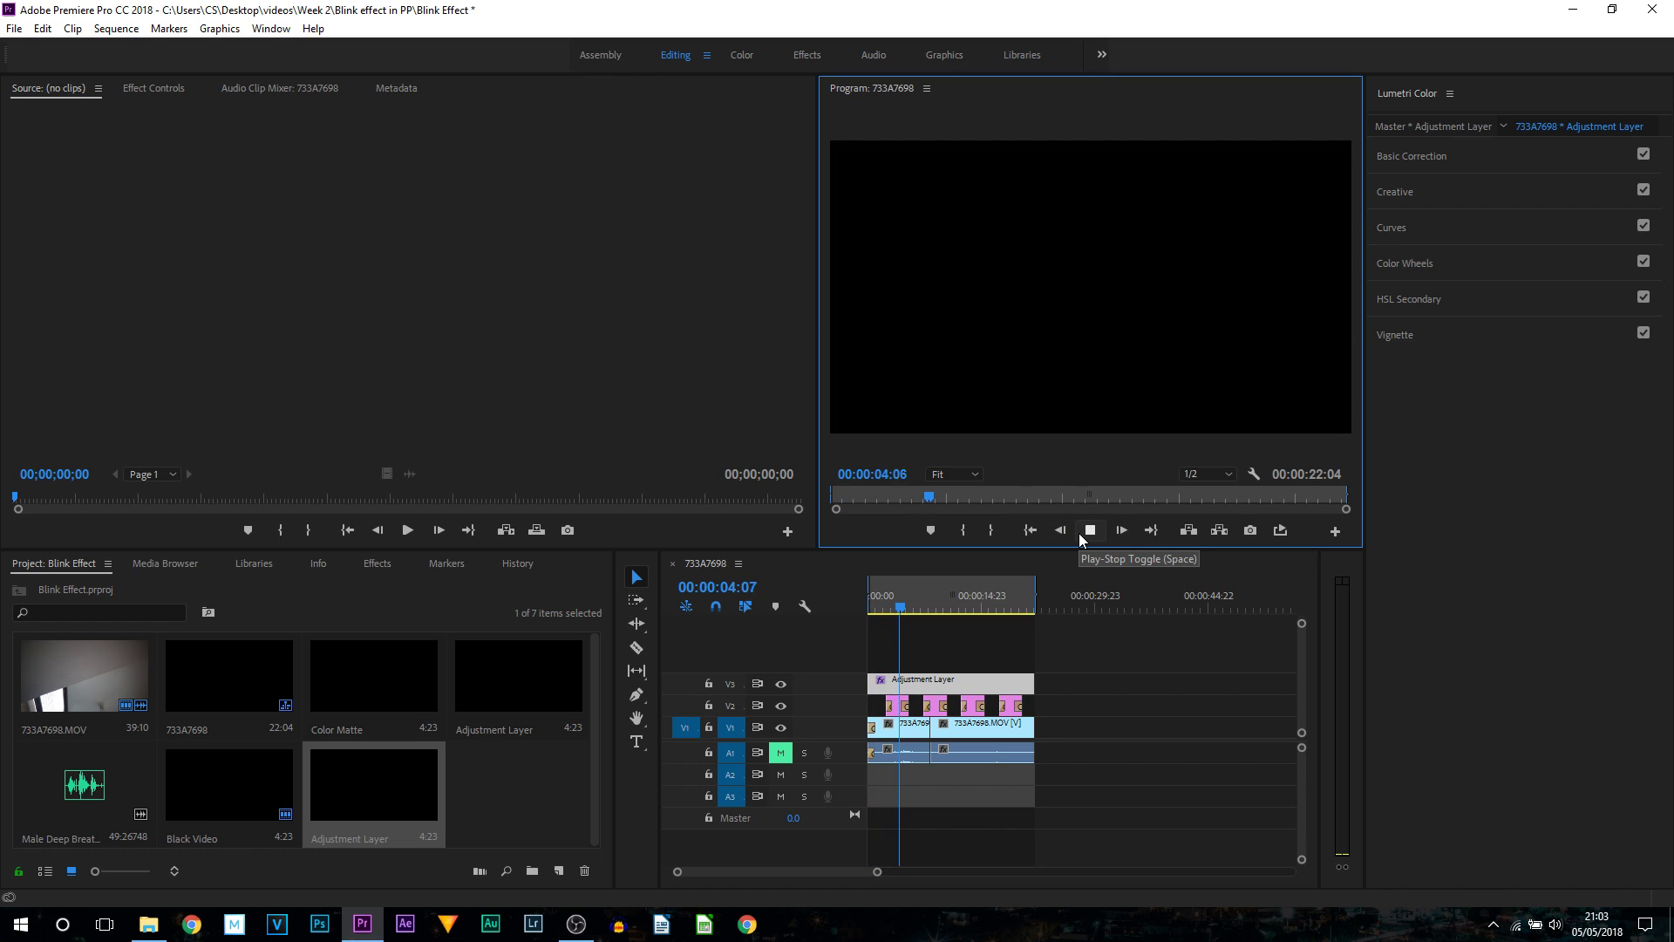
pyautogui.click(1088, 532)
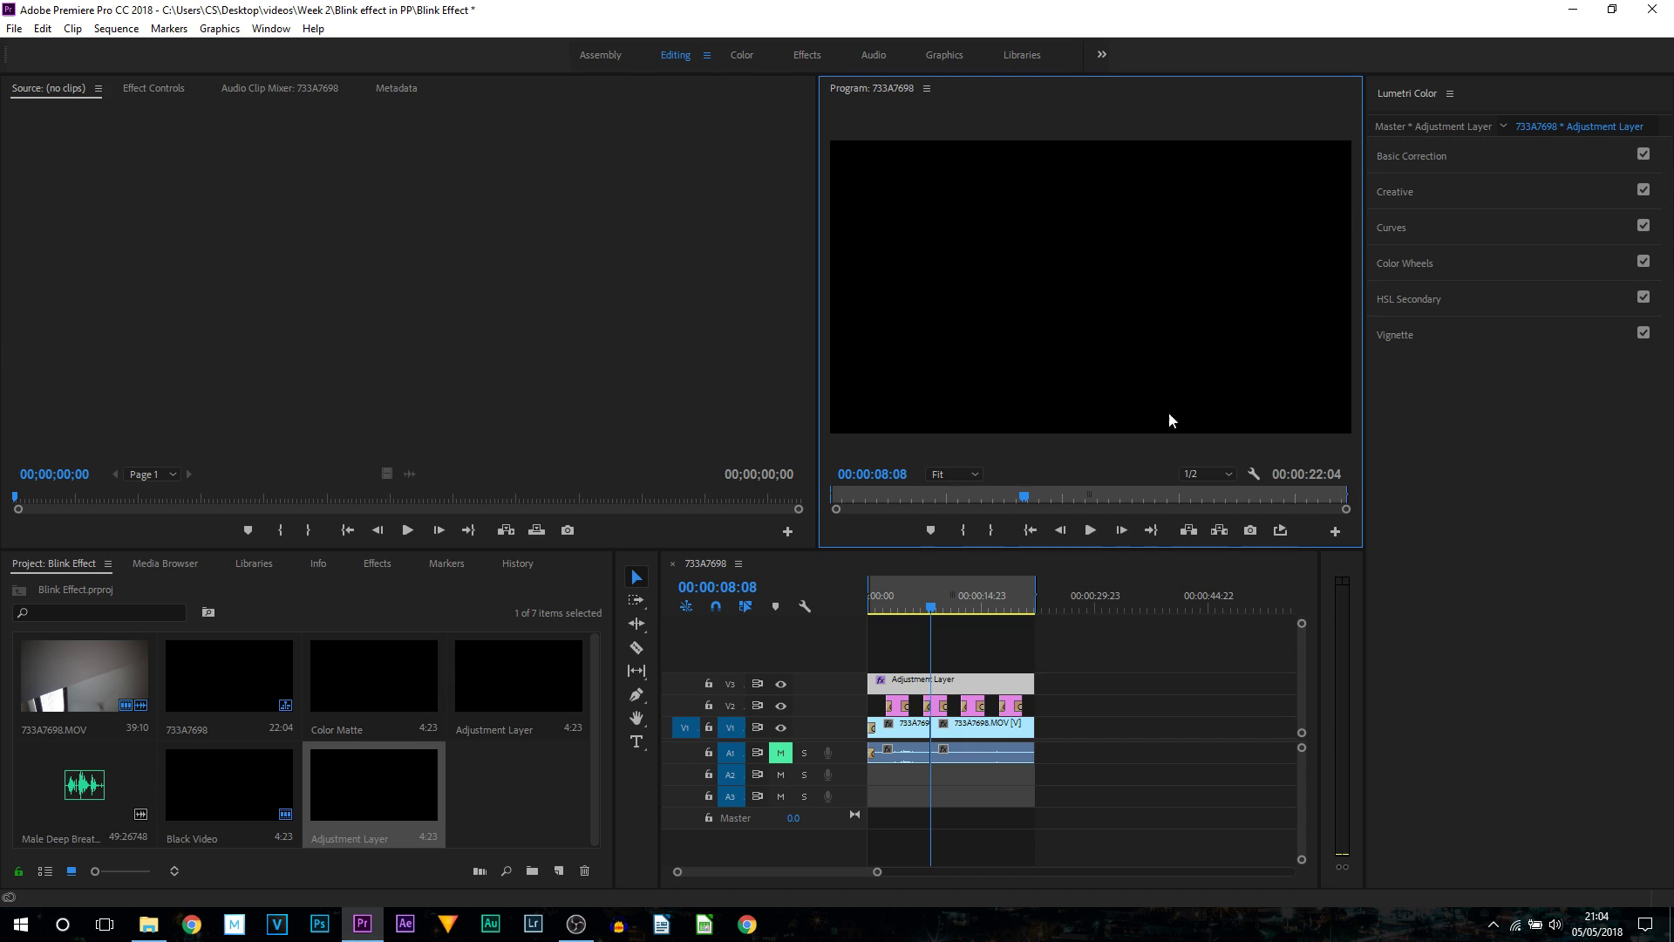